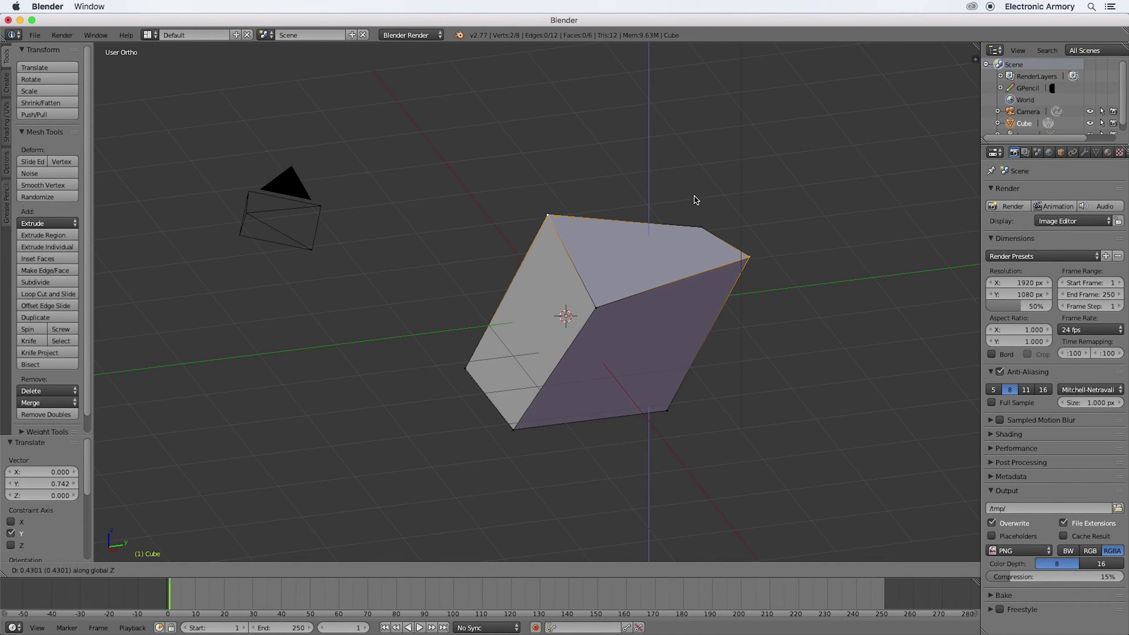
Step: Rotate the edit-mode mesh around the Z axis, then render a preview with F12
key(r)
key(z)
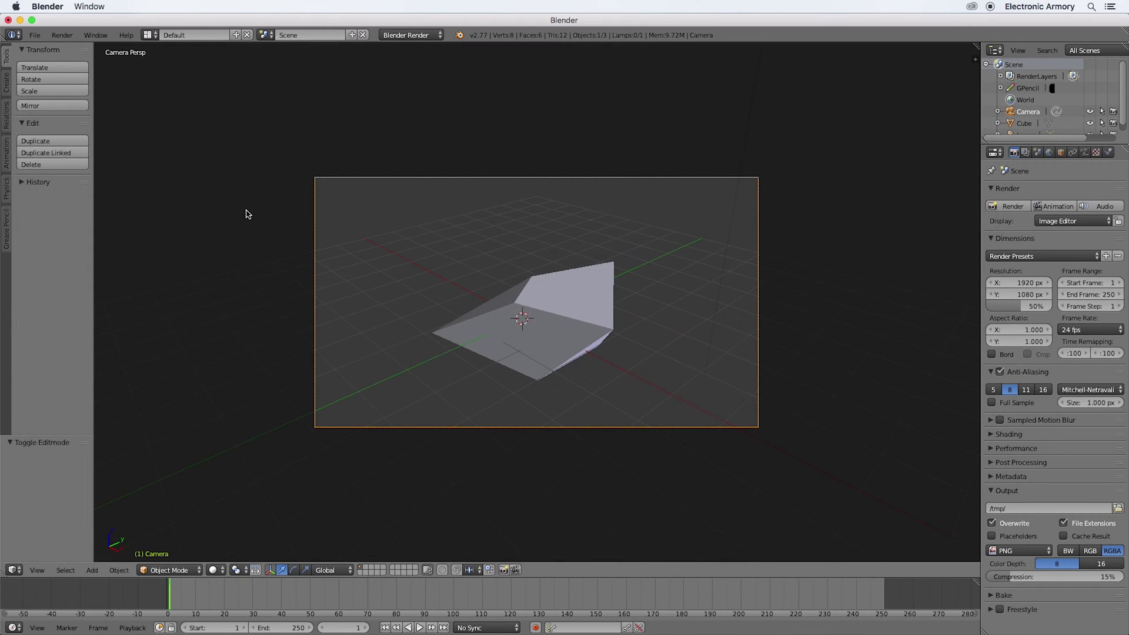
key(F12)
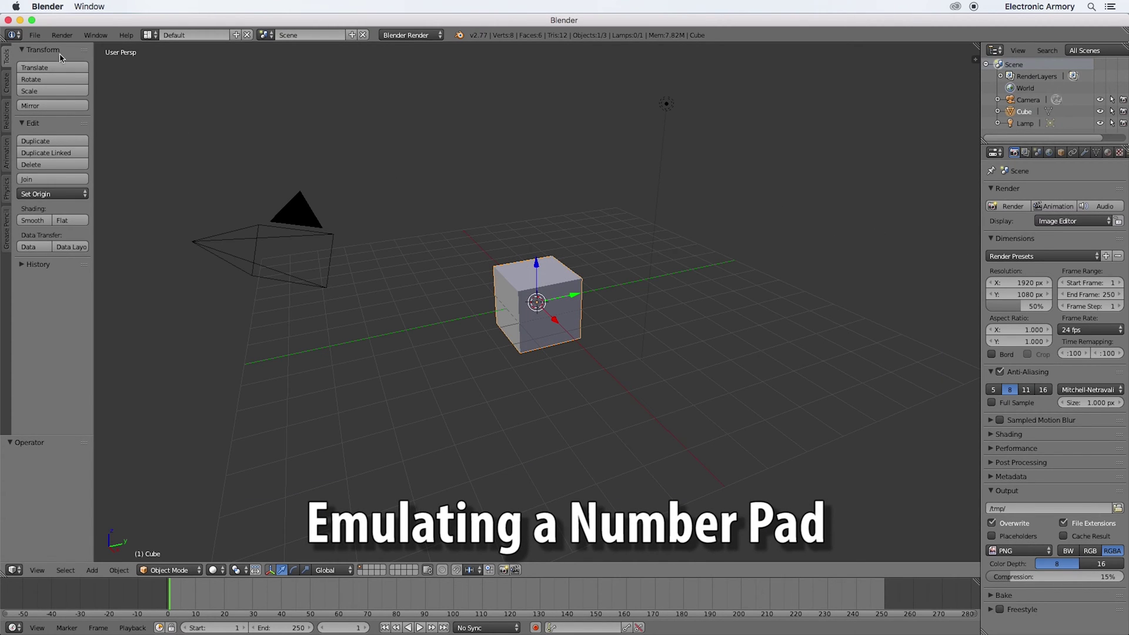
Step: Enable Emulate Numpad in the Input section of User Preferences
click(36, 35)
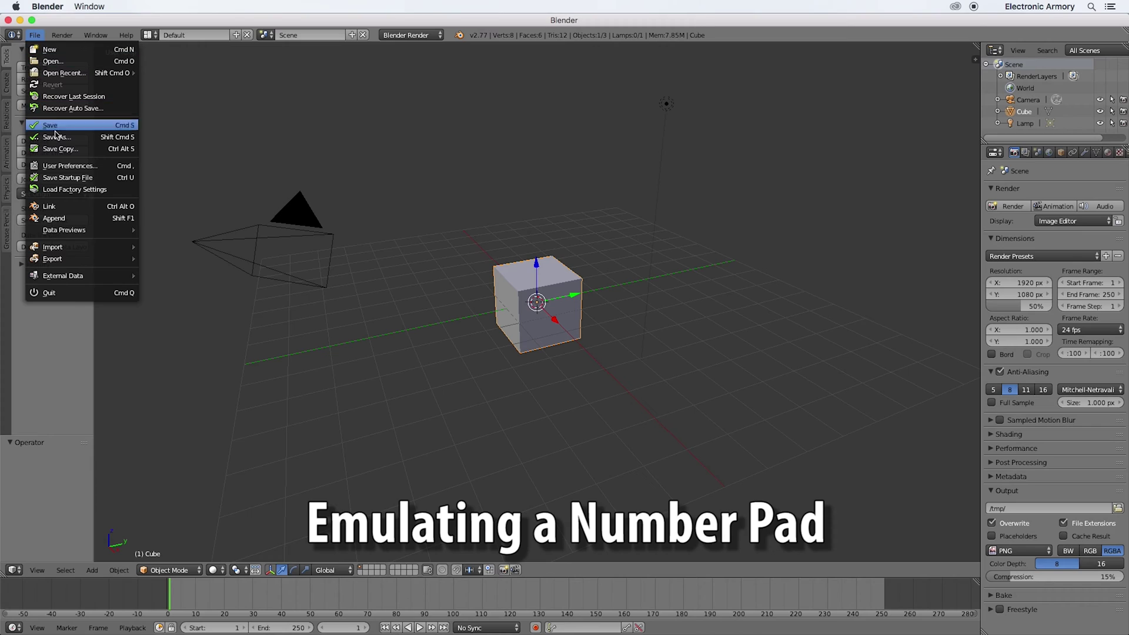
click(111, 166)
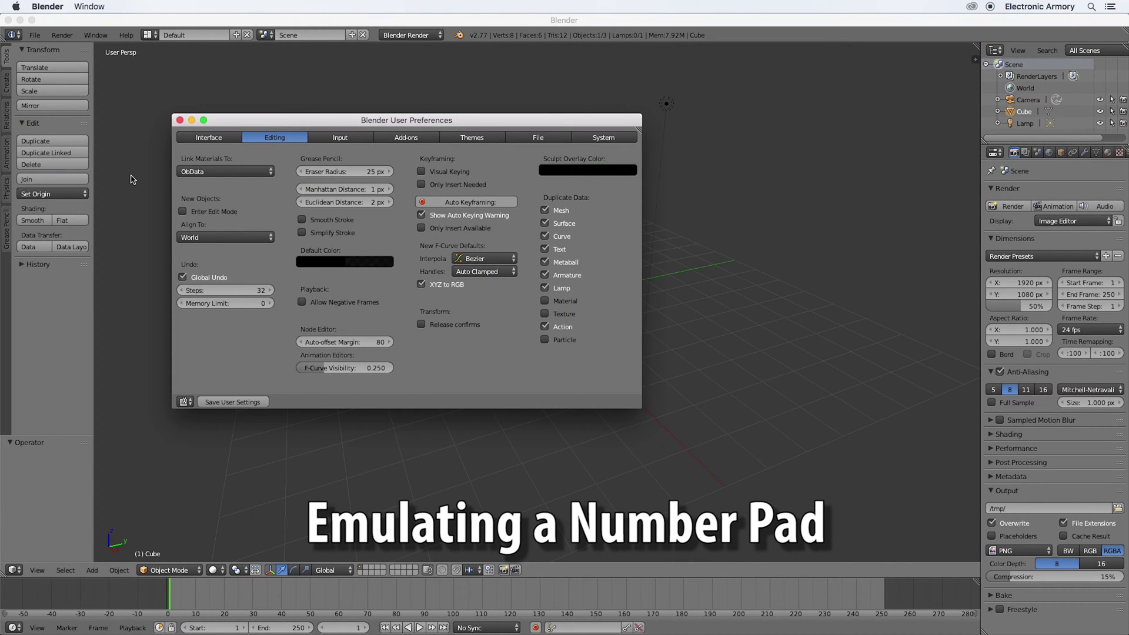
click(337, 137)
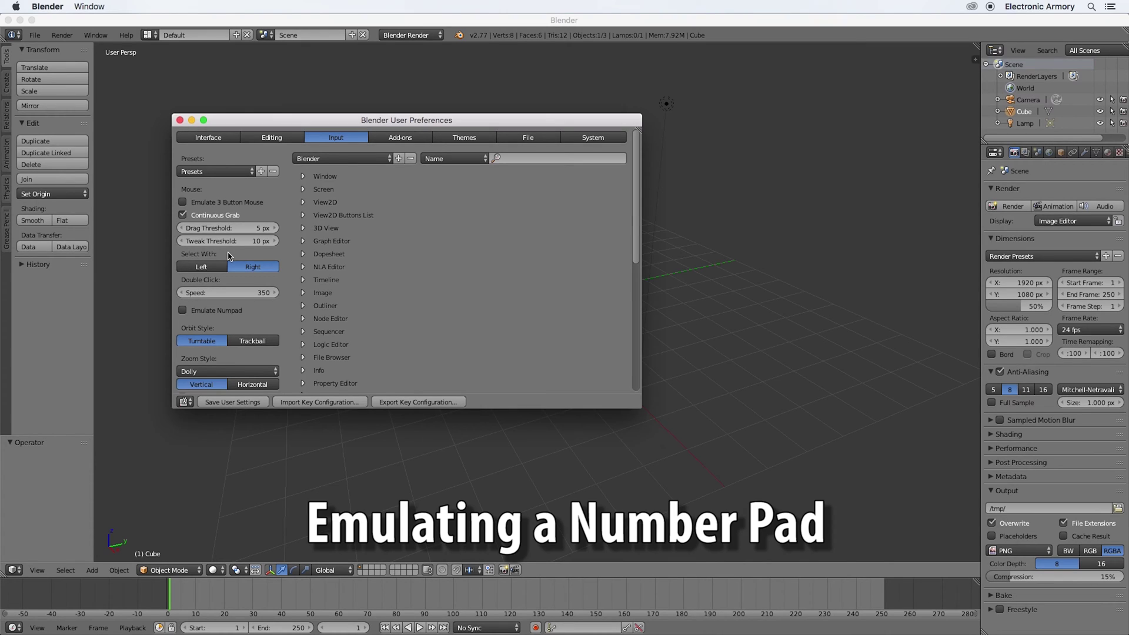
click(209, 312)
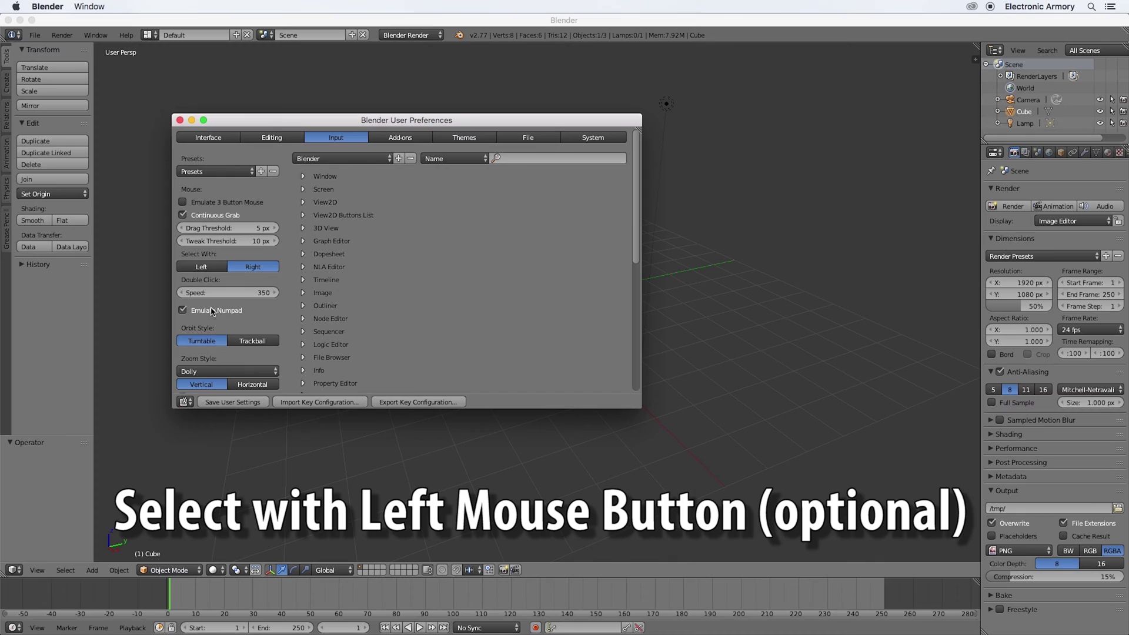
Step: Set Select With to Left, save the user settings as default, and close the preferences
click(202, 267)
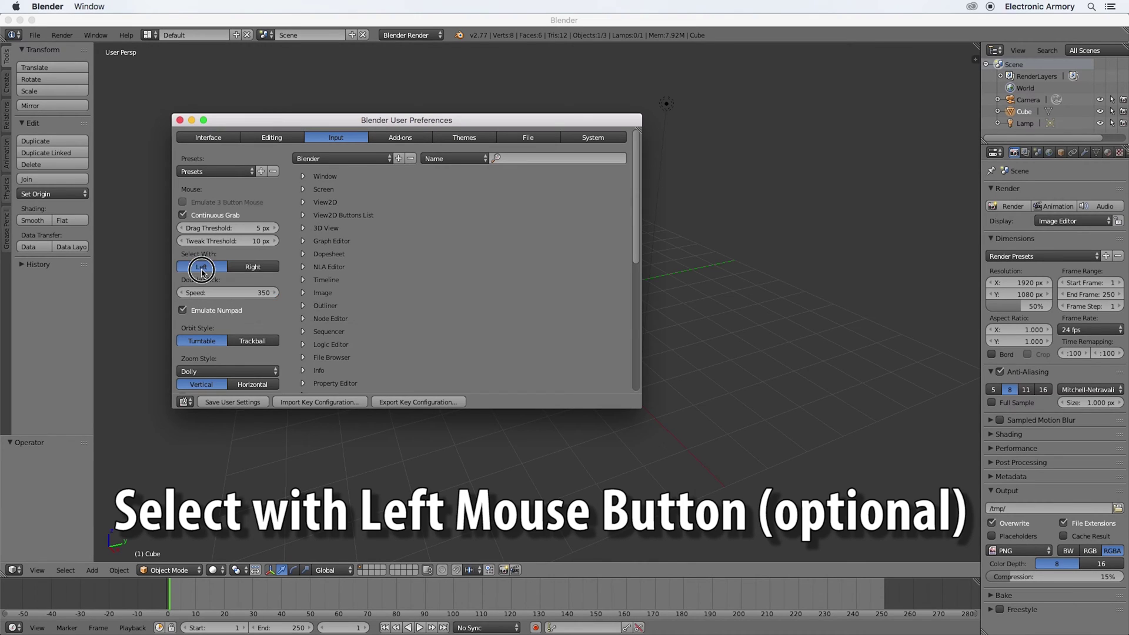
click(223, 402)
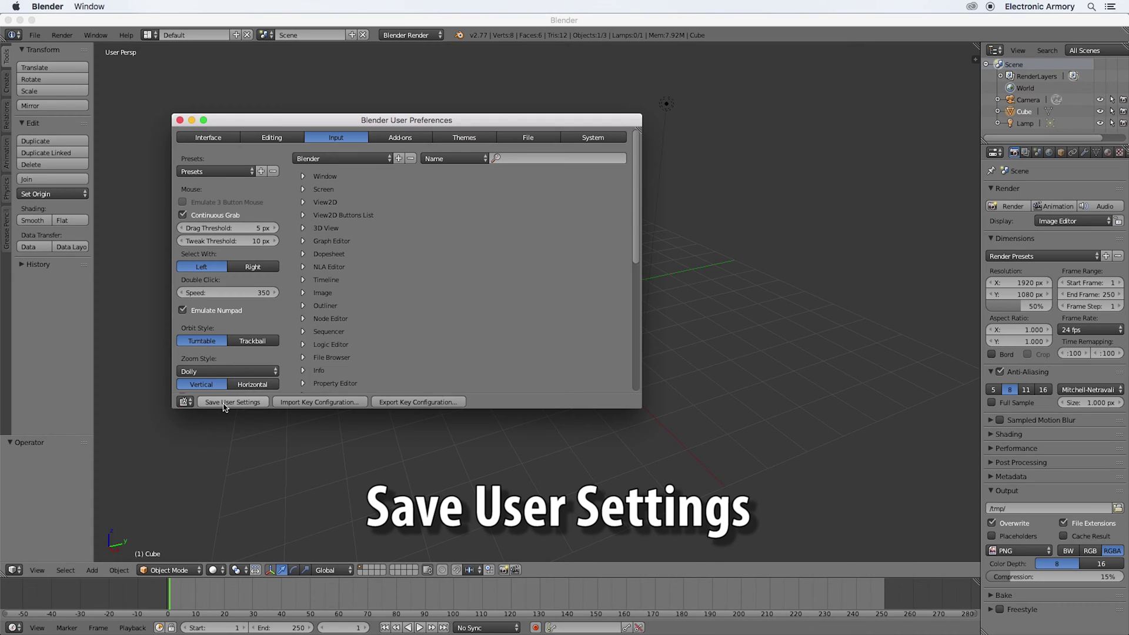
click(180, 120)
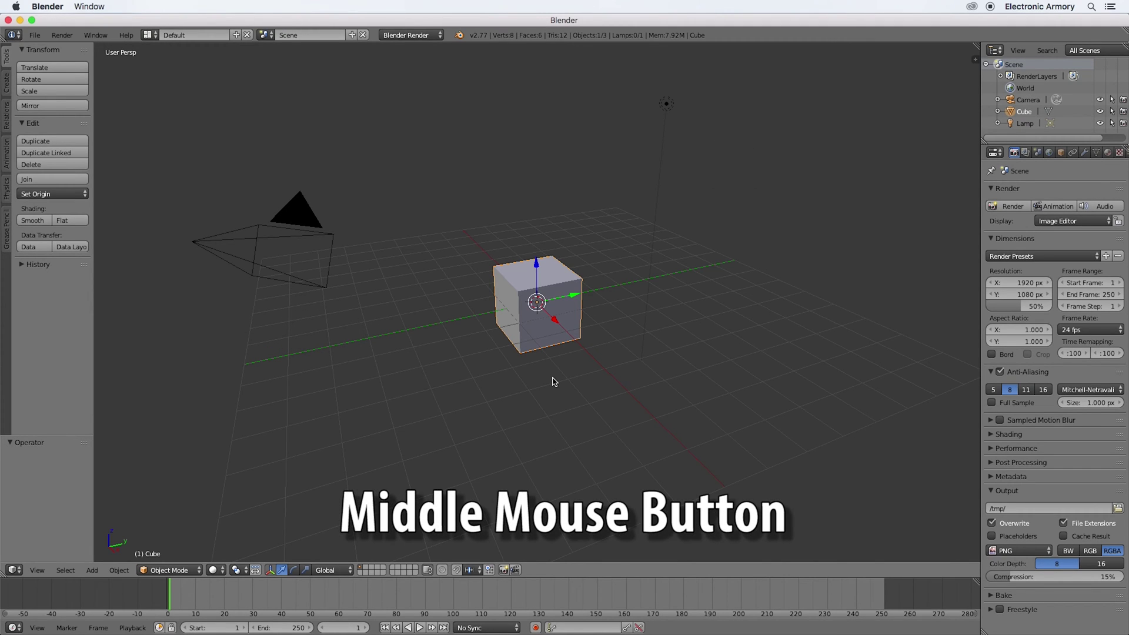
Step: Orbit down to a low angle, zoom in and out, and pan across the cube scene
mouse_move(553, 380)
middle_down()
mouse_move(564, 344)
mouse_move(551, 341)
mouse_move(542, 370)
mouse_move(569, 371)
mouse_move(570, 347)
mouse_move(550, 362)
mouse_move(552, 377)
mouse_move(529, 378)
mouse_move(601, 370)
mouse_move(549, 374)
middle_up()
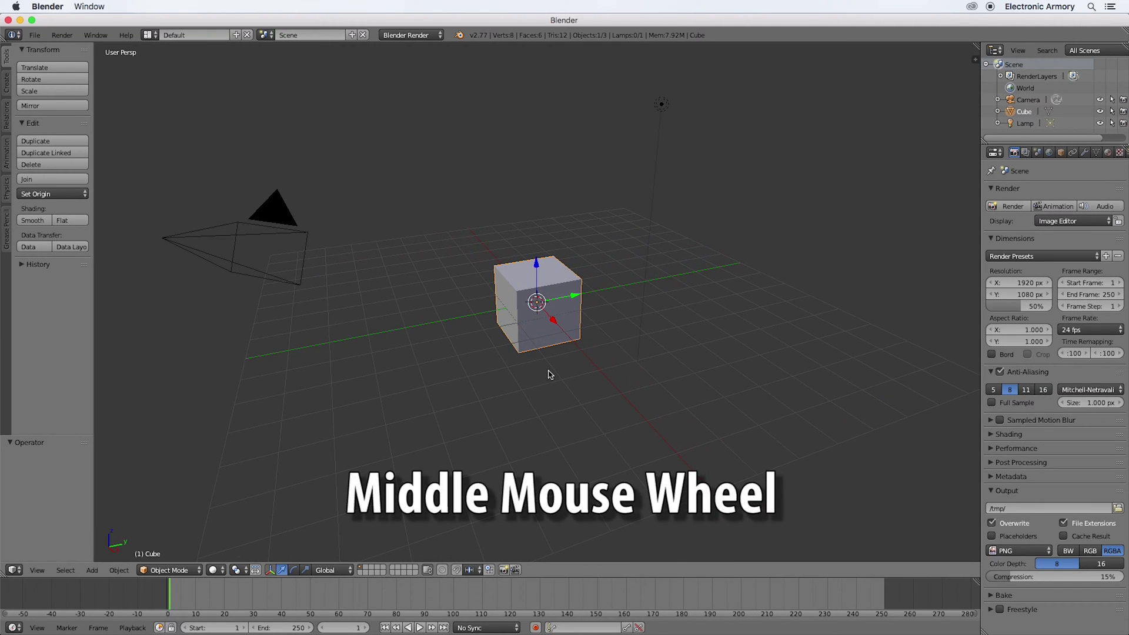
scroll(549, 374, down, 3)
scroll(549, 374, up, 5)
scroll(549, 373, up, 3)
scroll(549, 374, down, 4)
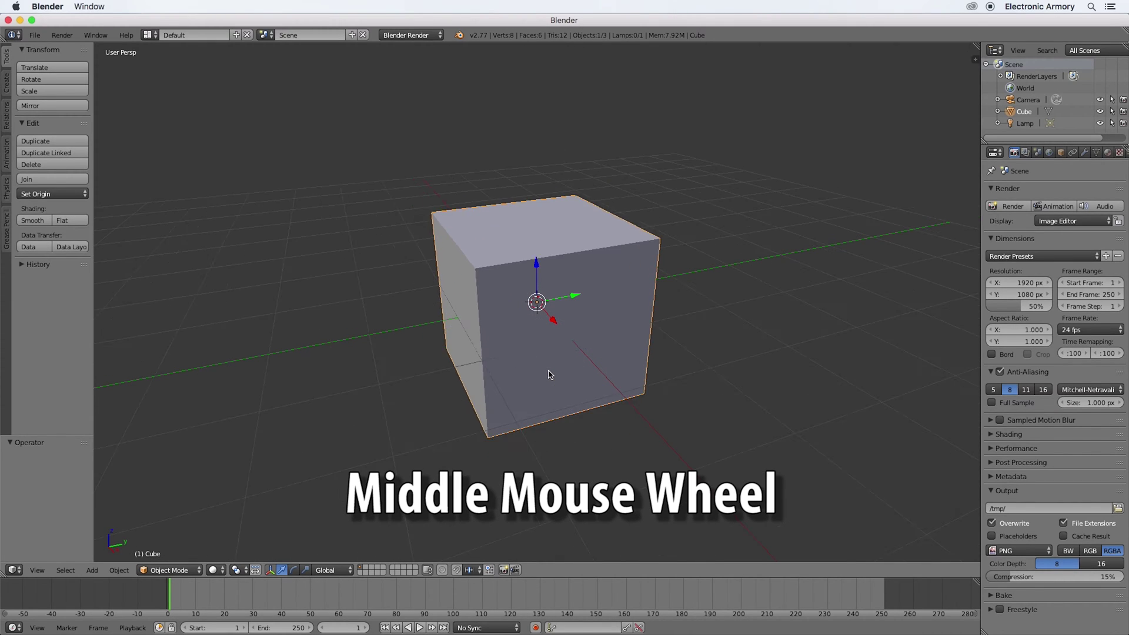
scroll(550, 374, down, 3)
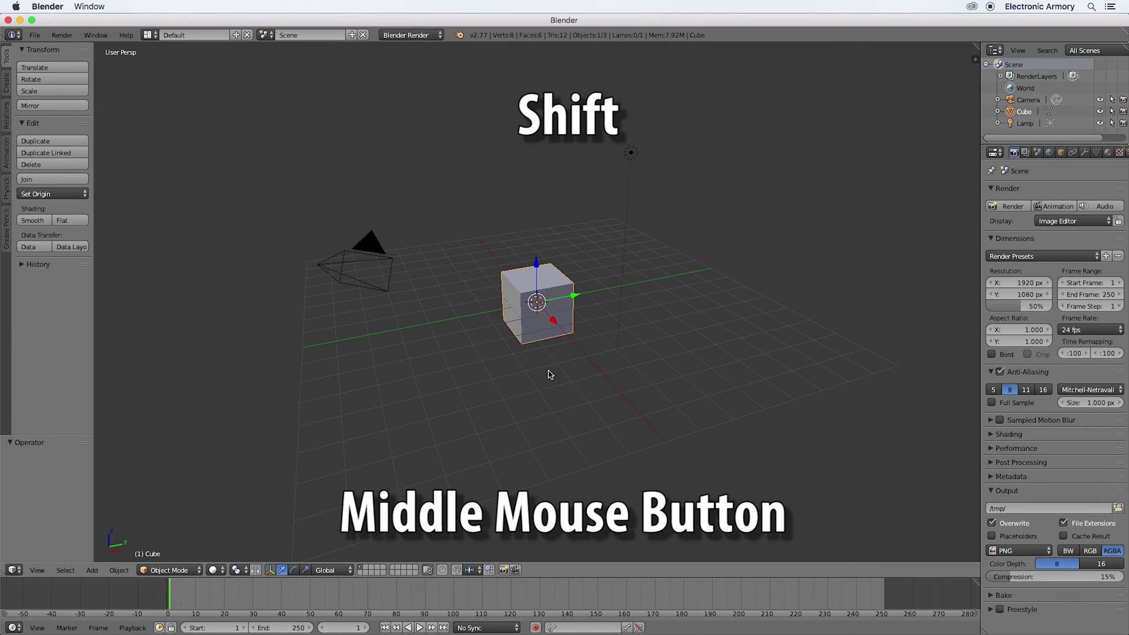
mouse_move(549, 374)
shift+middle_down()
mouse_move(494, 373)
mouse_move(574, 378)
mouse_move(569, 416)
mouse_move(532, 330)
mouse_move(570, 408)
mouse_move(570, 379)
mouse_move(560, 378)
shift+middle_up()
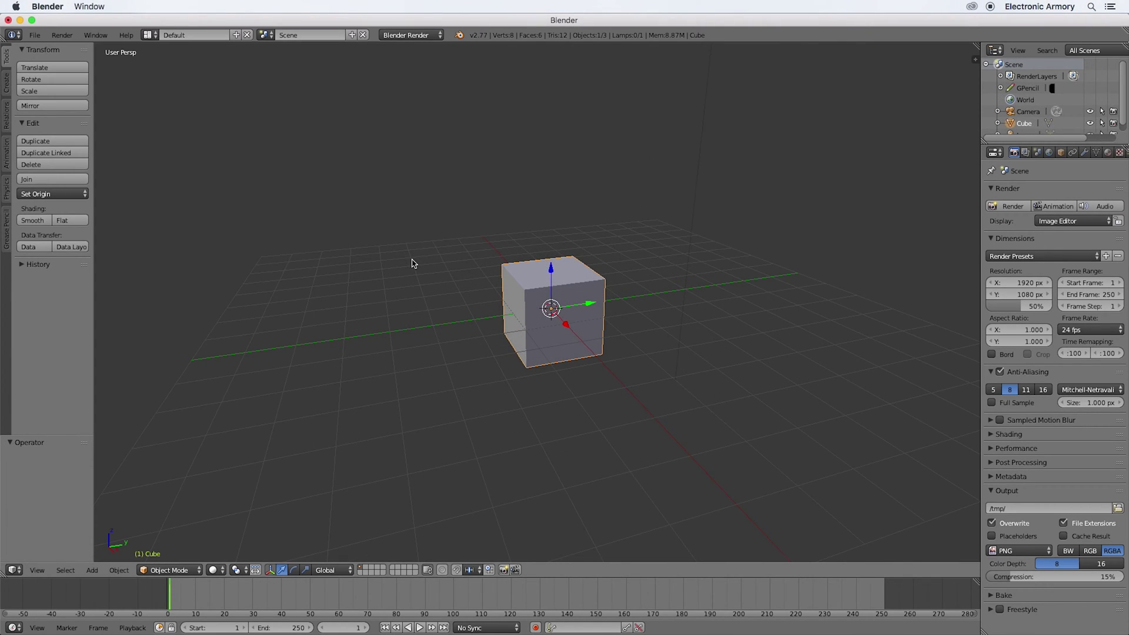
Step: Sketch two annotation strokes, undo them, and toggle orthographic projection on and off
mouse_move(412, 260)
mouse_down()
mouse_move(443, 328)
mouse_move(445, 368)
mouse_up()
mouse_move(438, 260)
mouse_down()
mouse_move(474, 344)
mouse_move(501, 372)
mouse_up()
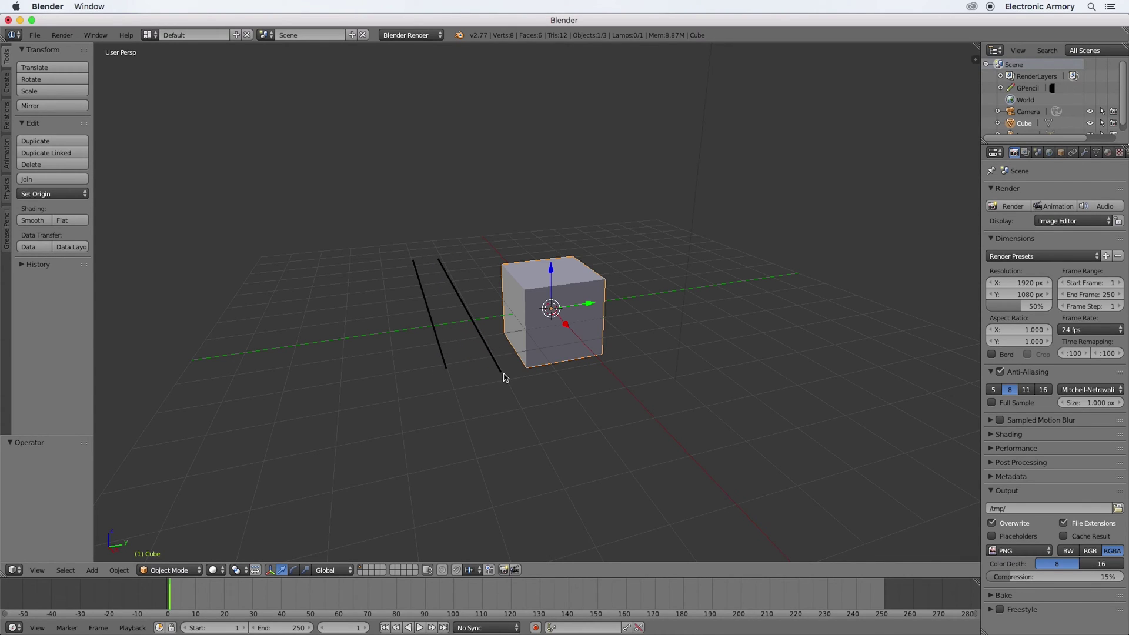
key(ctrl+z)
key(ctrl+z)
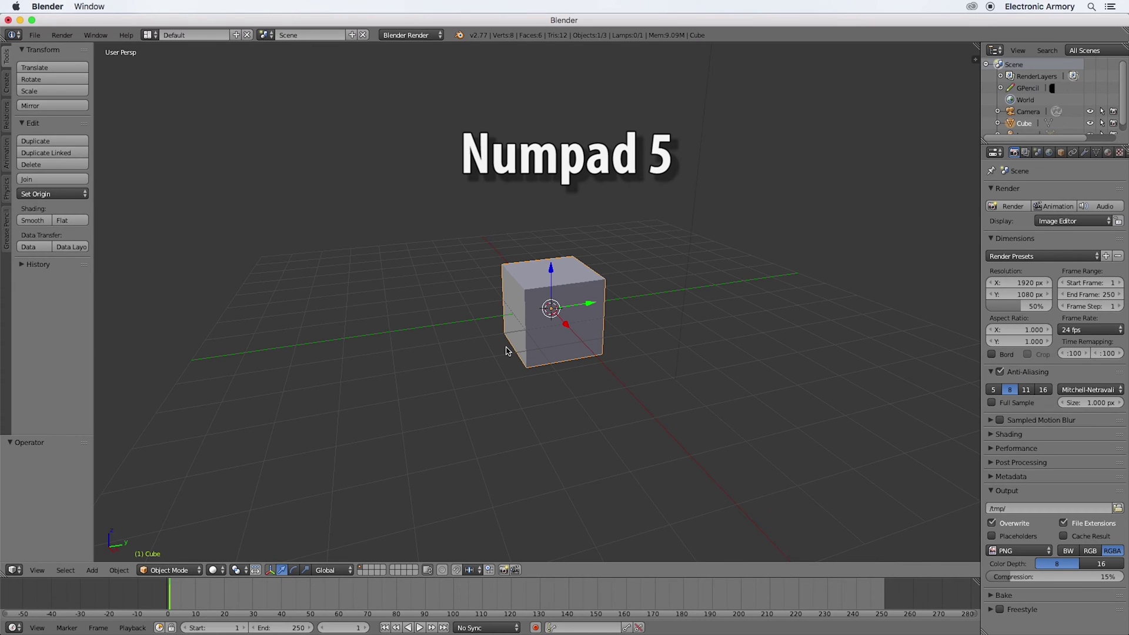
key(KP_5)
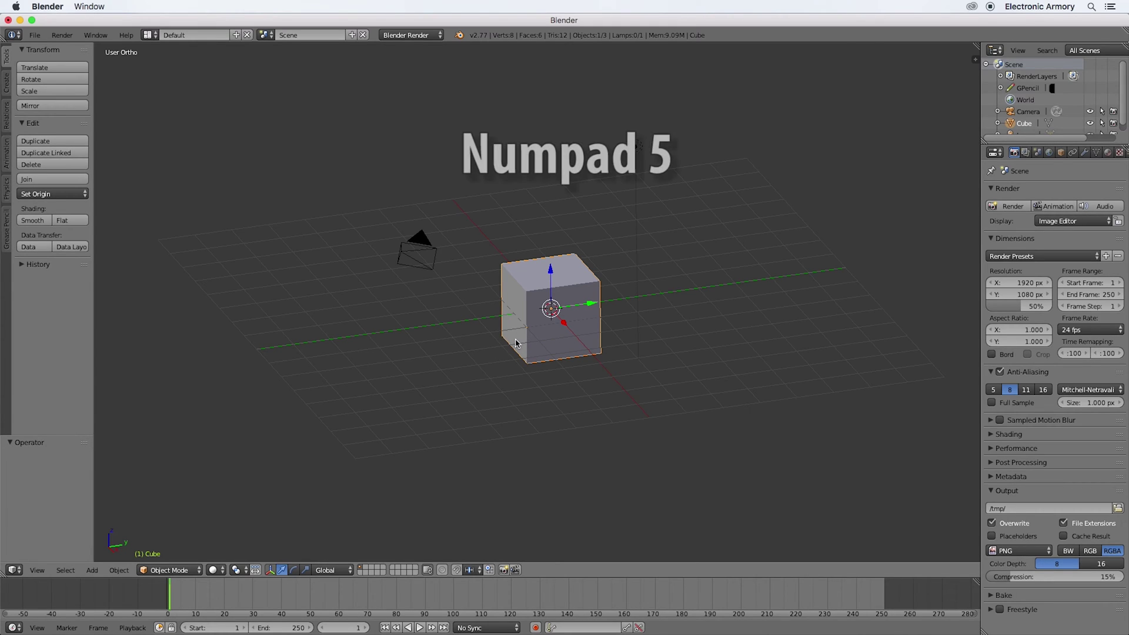
key(KP_5)
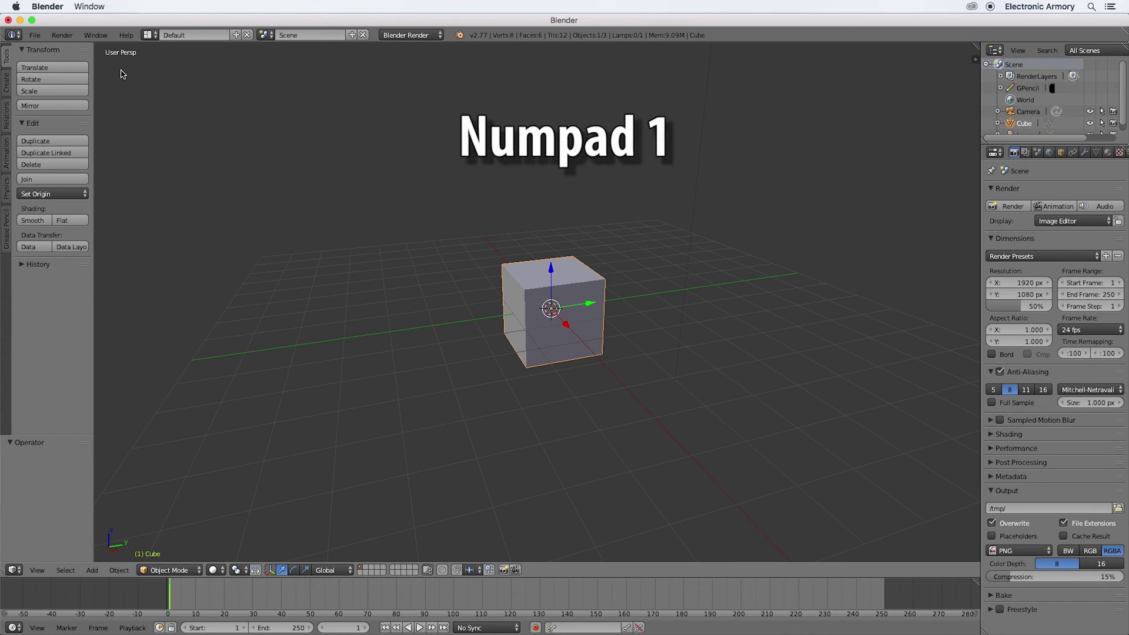
Step: Cycle through orthographic front, right, top, back, left and bottom views of the cube
key(KP_1)
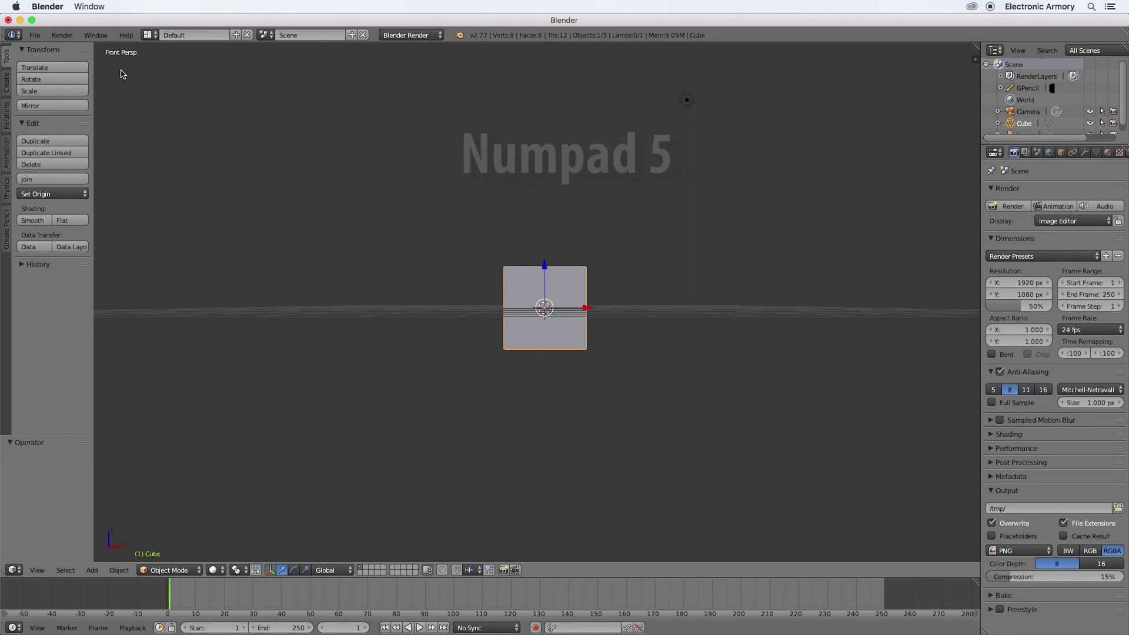
key(KP_5)
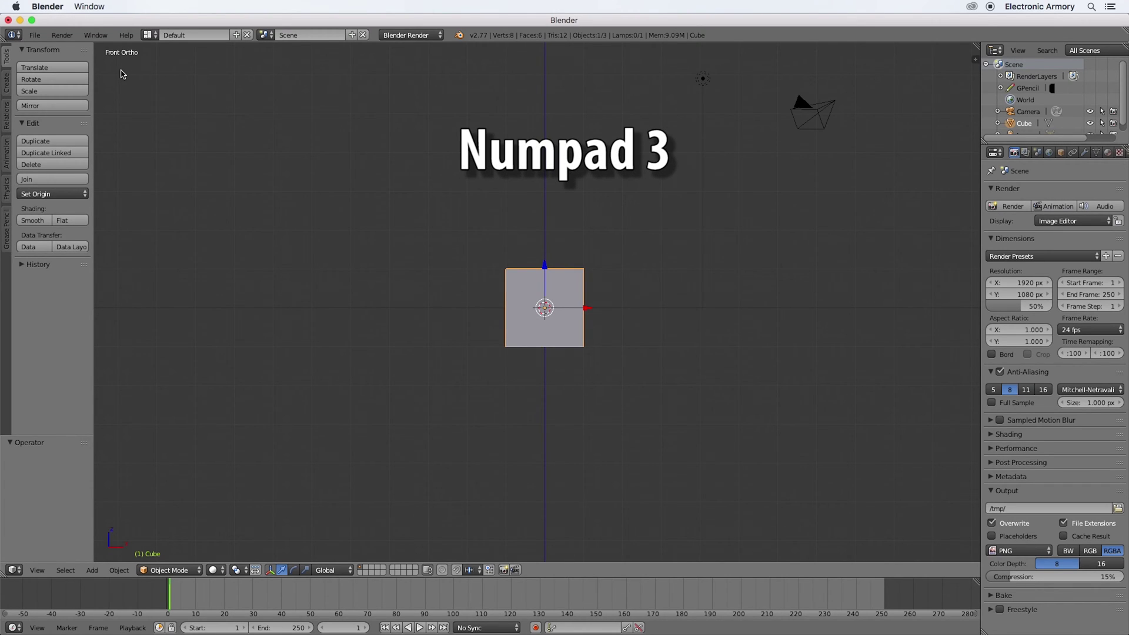
key(KP_3)
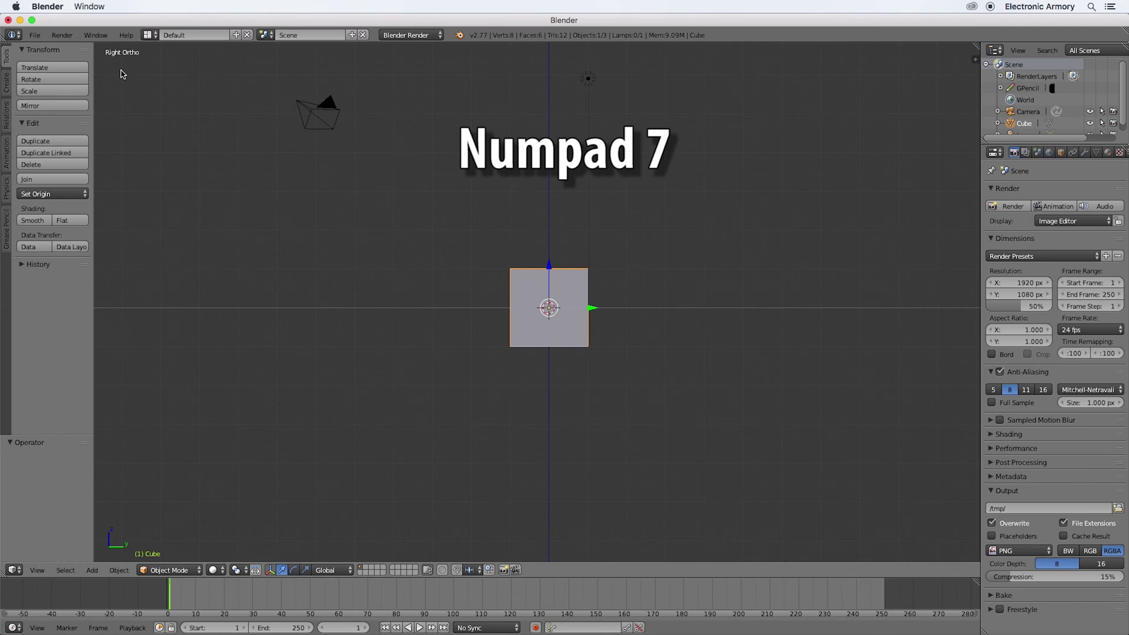
key(KP_7)
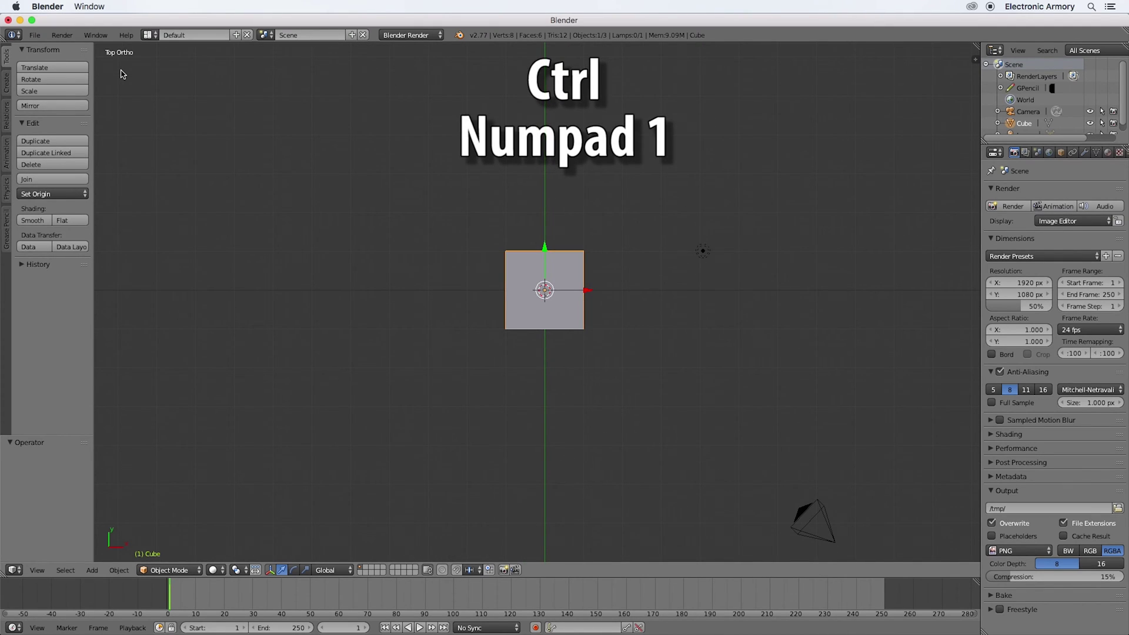
key(ctrl+KP_1)
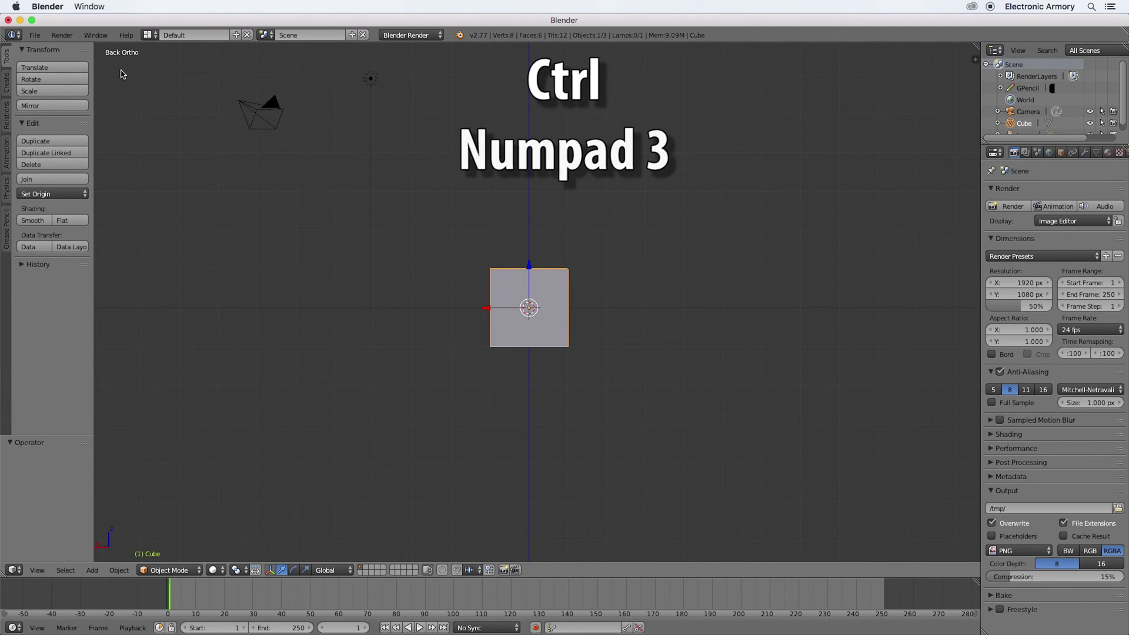
key(ctrl+KP_3)
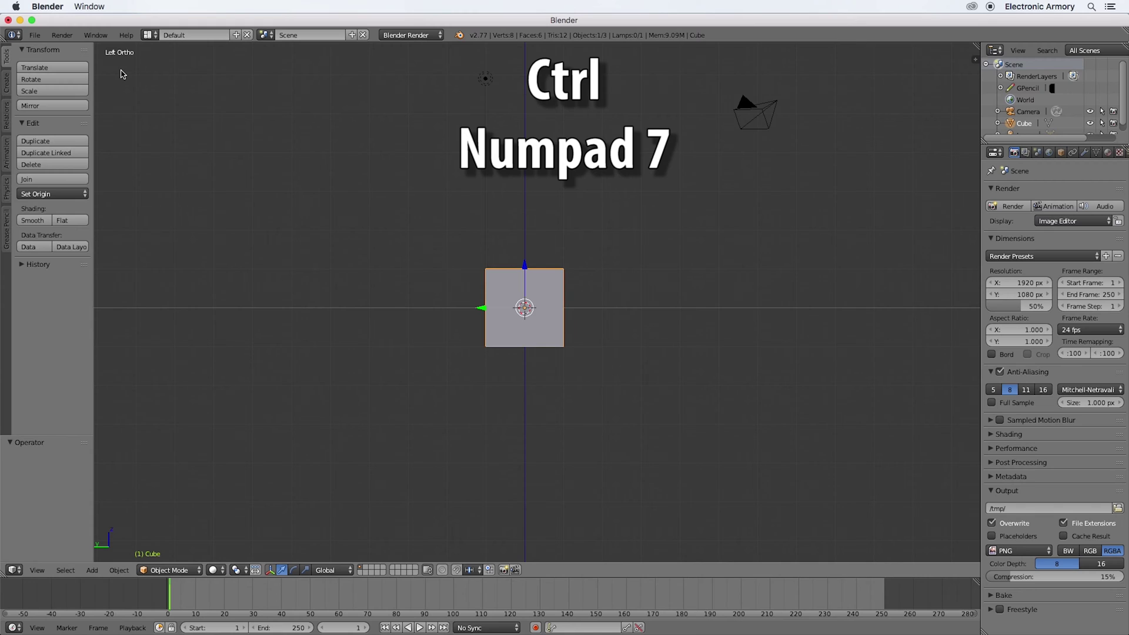
key(ctrl+KP_7)
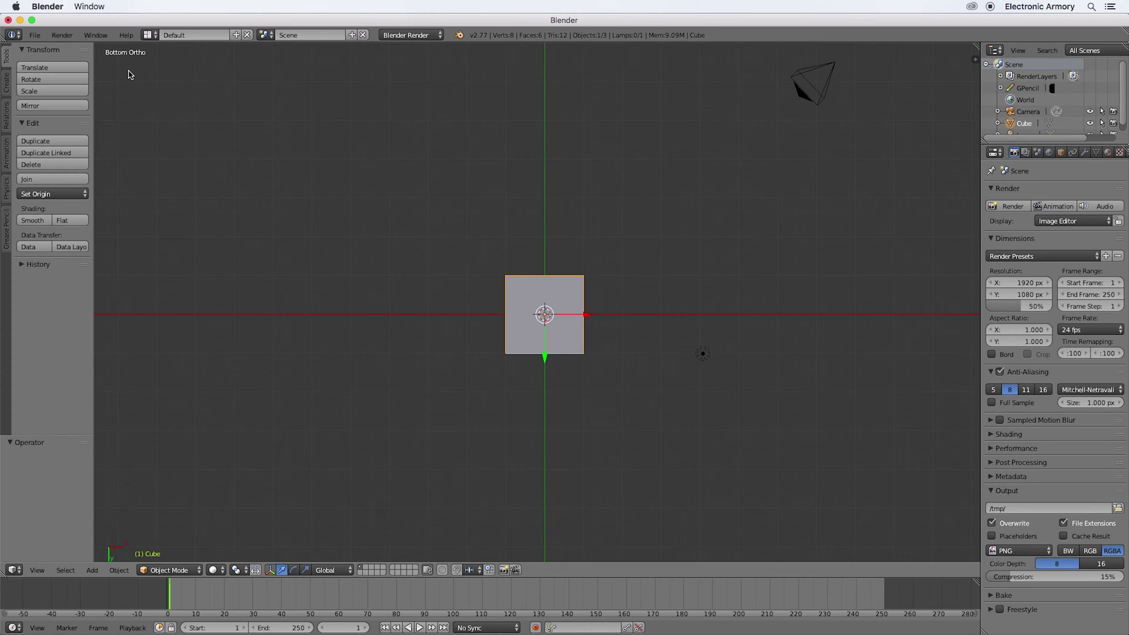
Step: Orbit to an angled overview, drop the cube in a new spot, and orbit around it
middle_drag(176, 86, 370, 377)
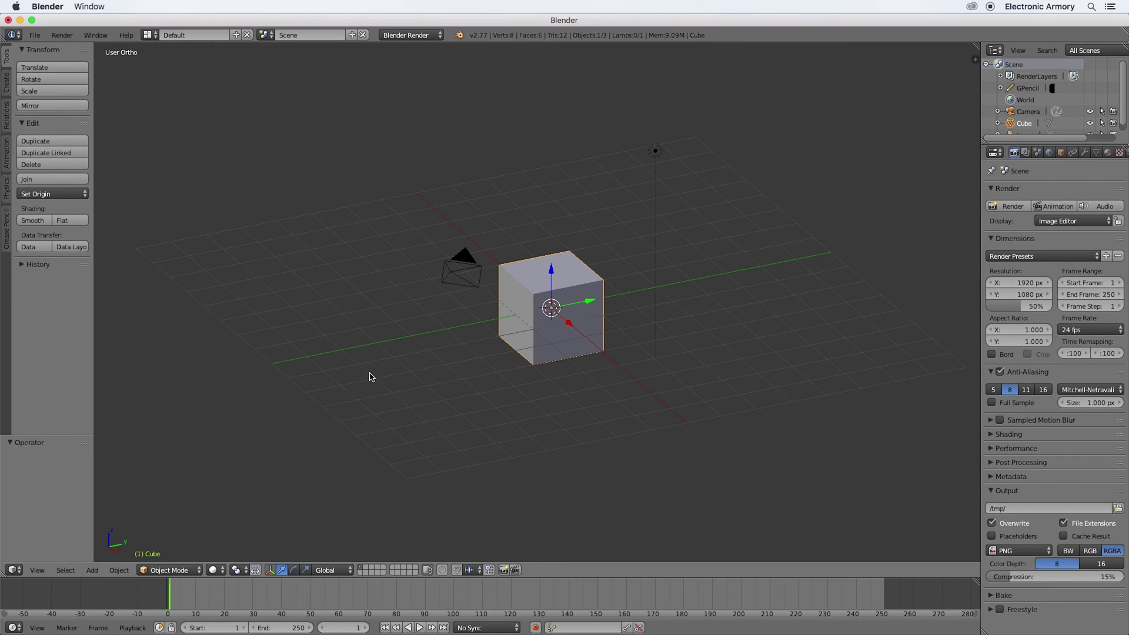
key(g)
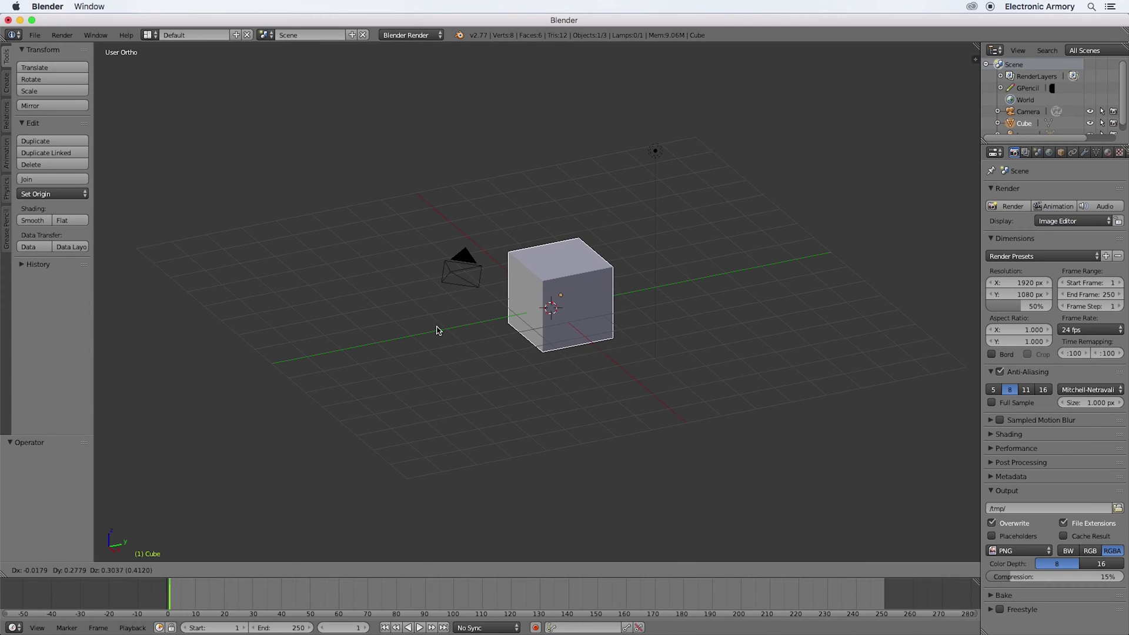
click(443, 273)
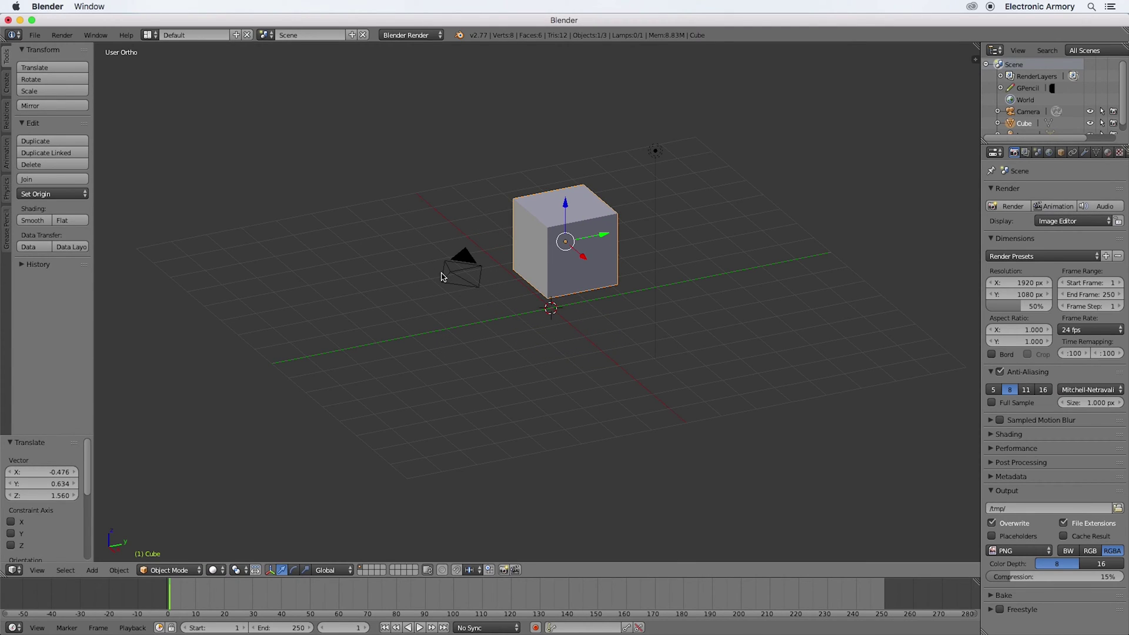
mouse_move(453, 282)
middle_down()
mouse_move(509, 278)
mouse_move(478, 245)
mouse_move(491, 234)
mouse_move(494, 277)
mouse_move(478, 310)
mouse_move(459, 292)
middle_up()
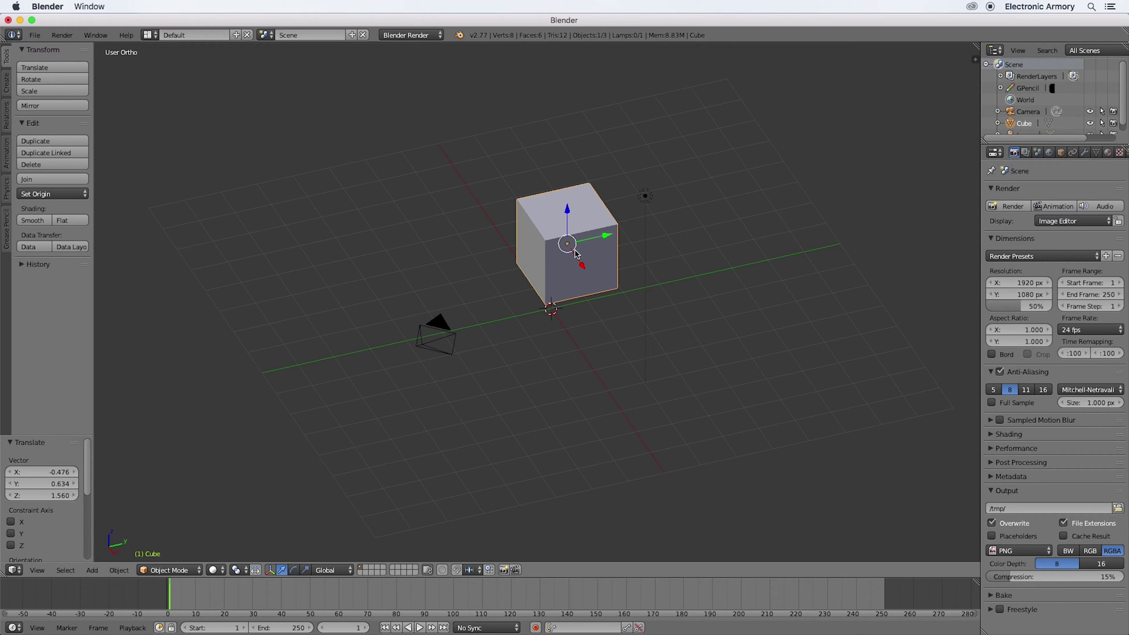
middle_drag(577, 255, 577, 297)
Step: Move the cube to X -2.340, Y -1.205, Z 1.881 and orbit to a low side view
key(g)
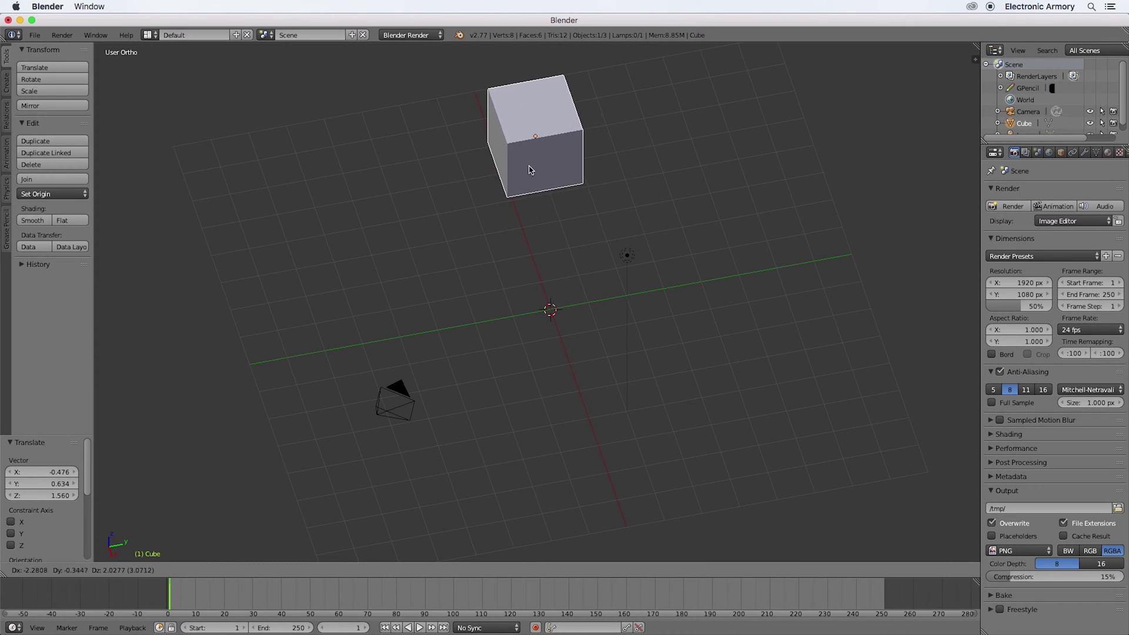
click(497, 178)
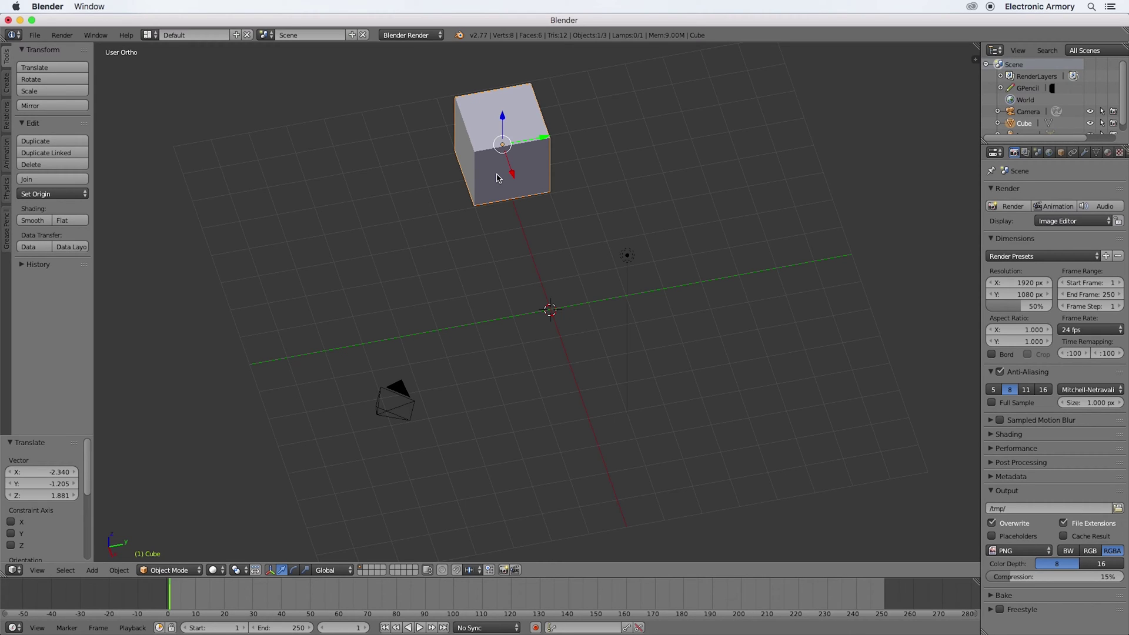
middle_drag(497, 177, 531, 120)
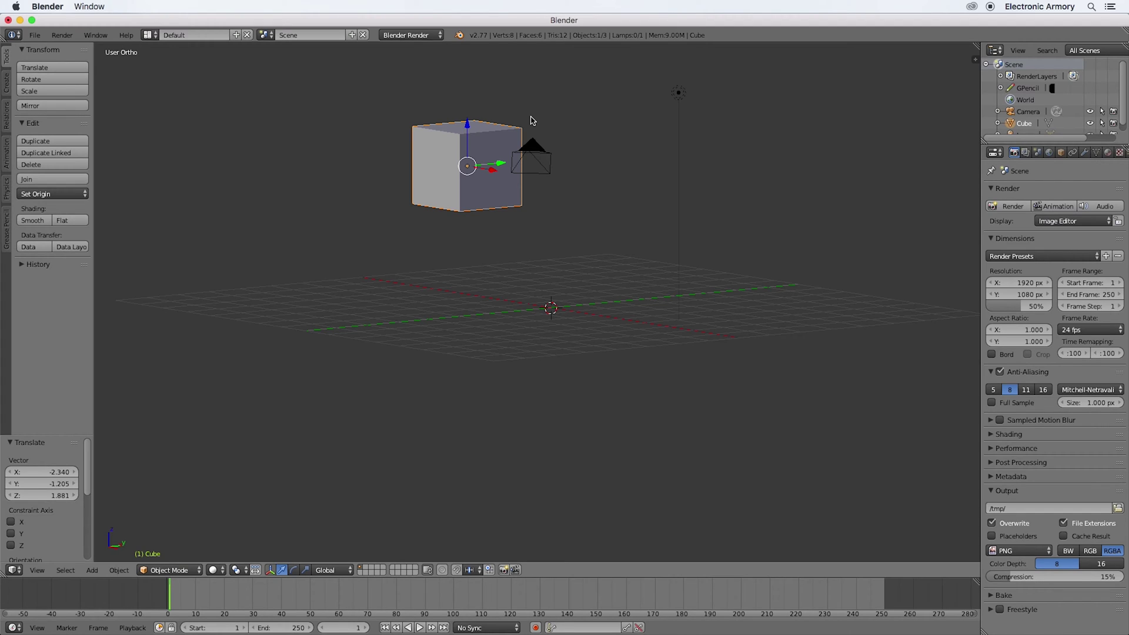
Step: Clear the cube's location to the origin and try Z, X and Y move constraints
key(alt+g)
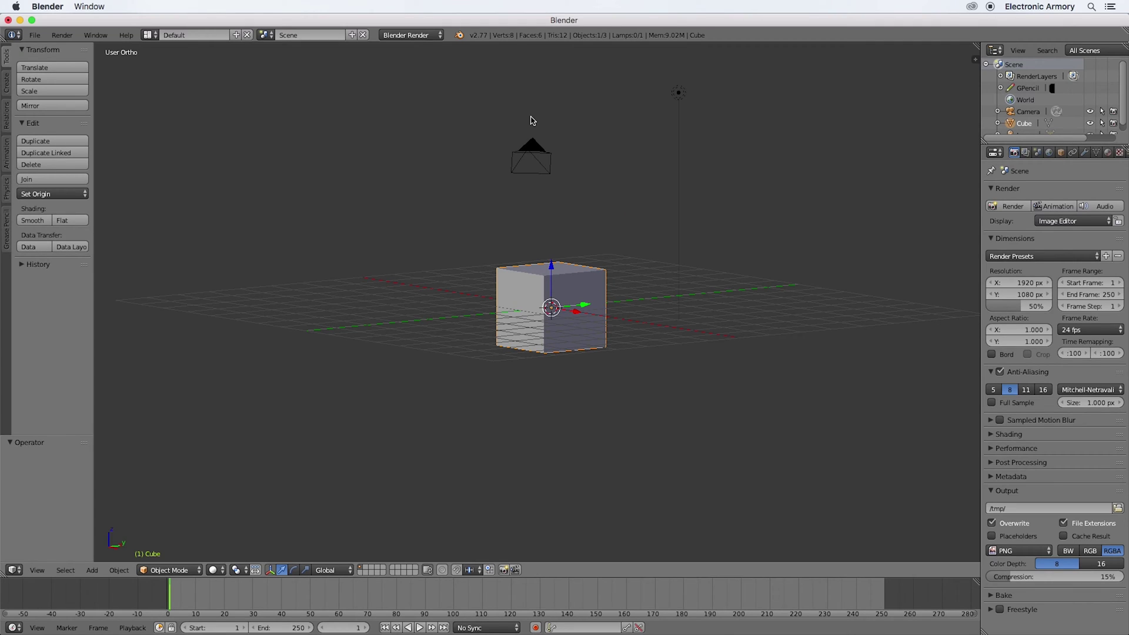
key(g)
key(z)
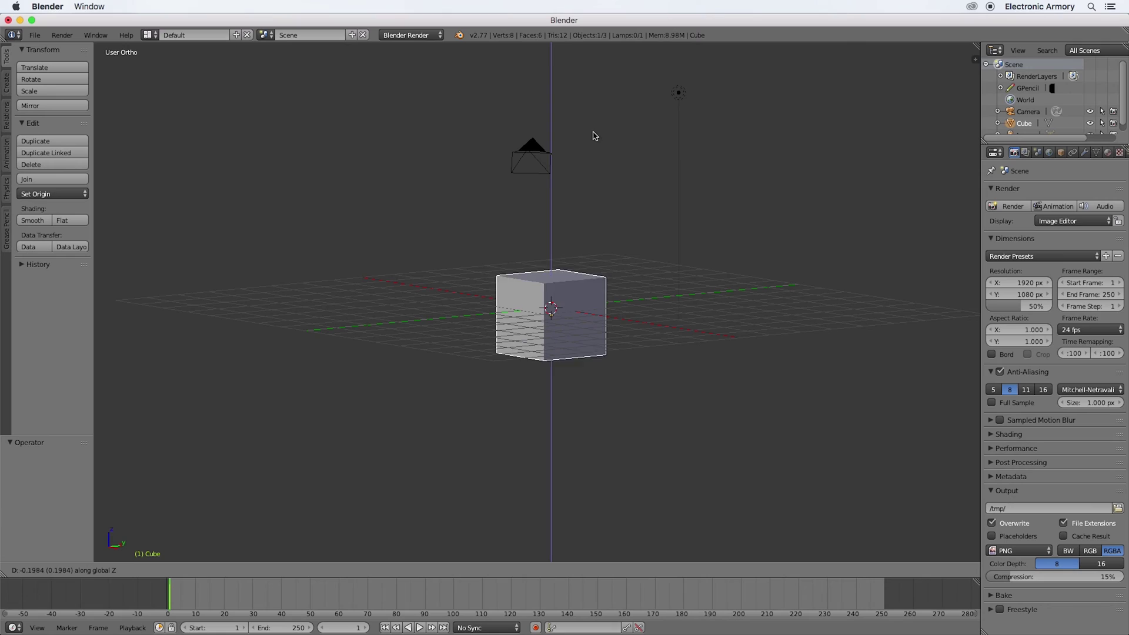
key(x)
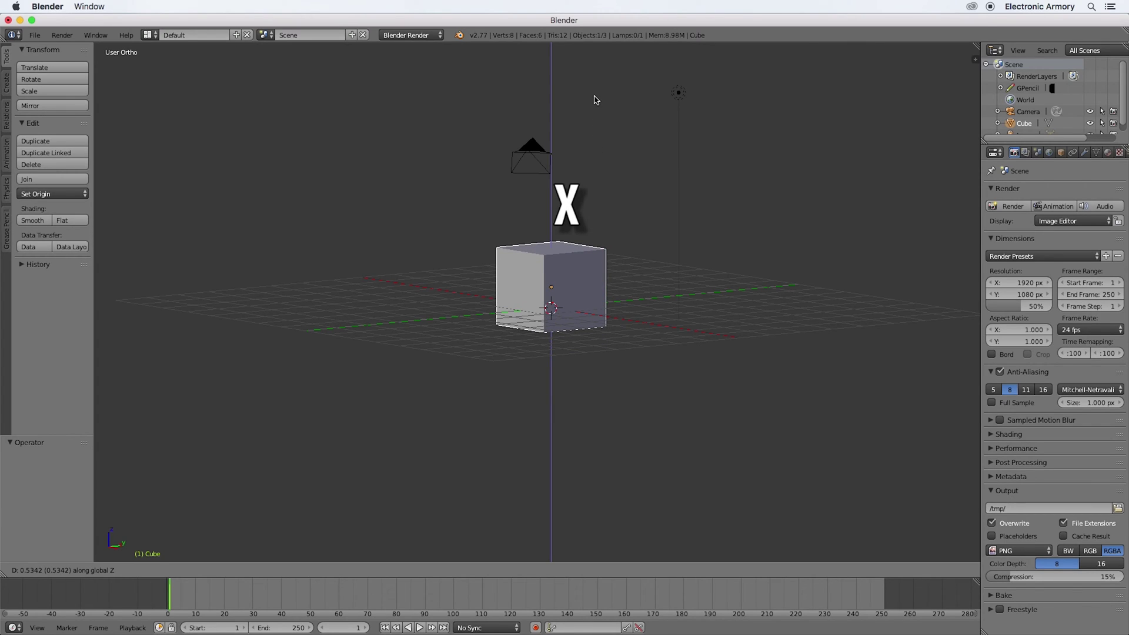
key(y)
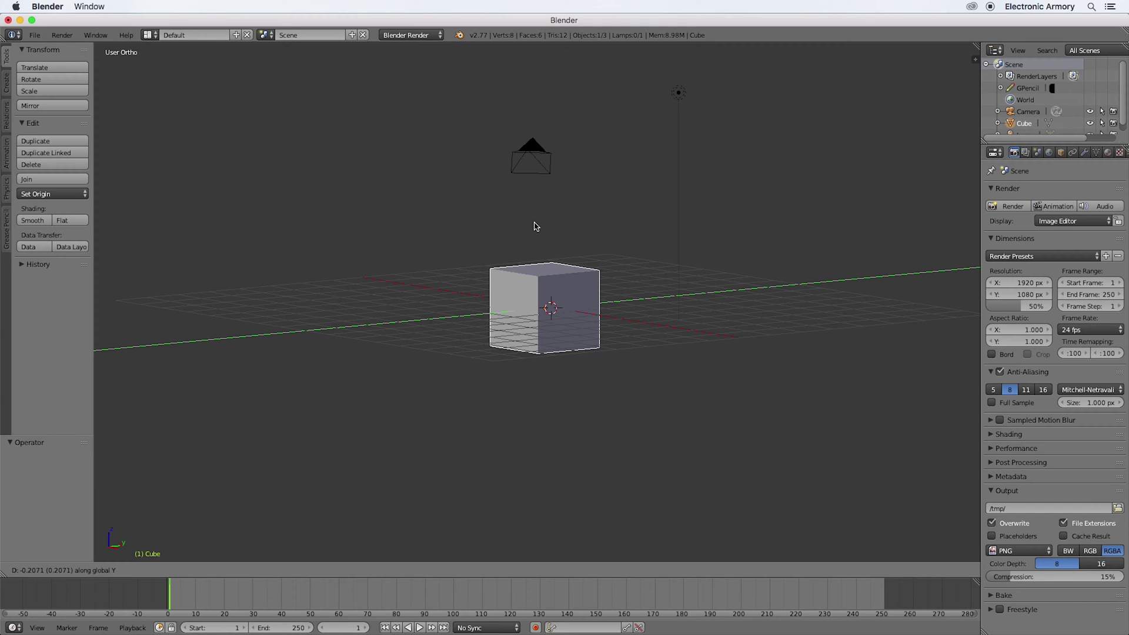
key(z)
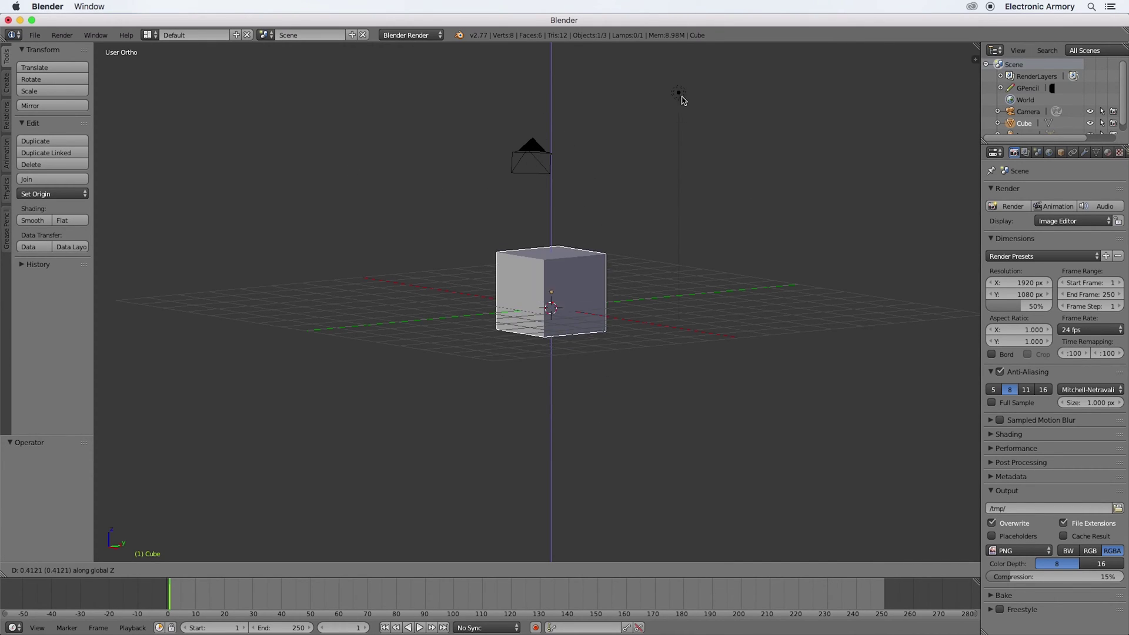
key(y)
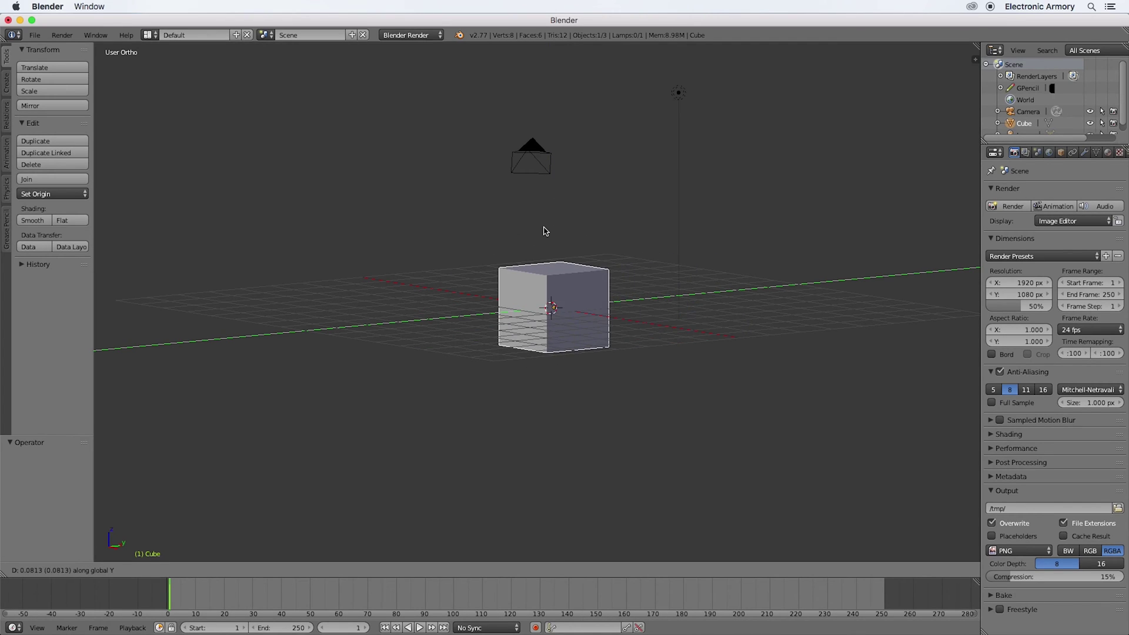
key(x)
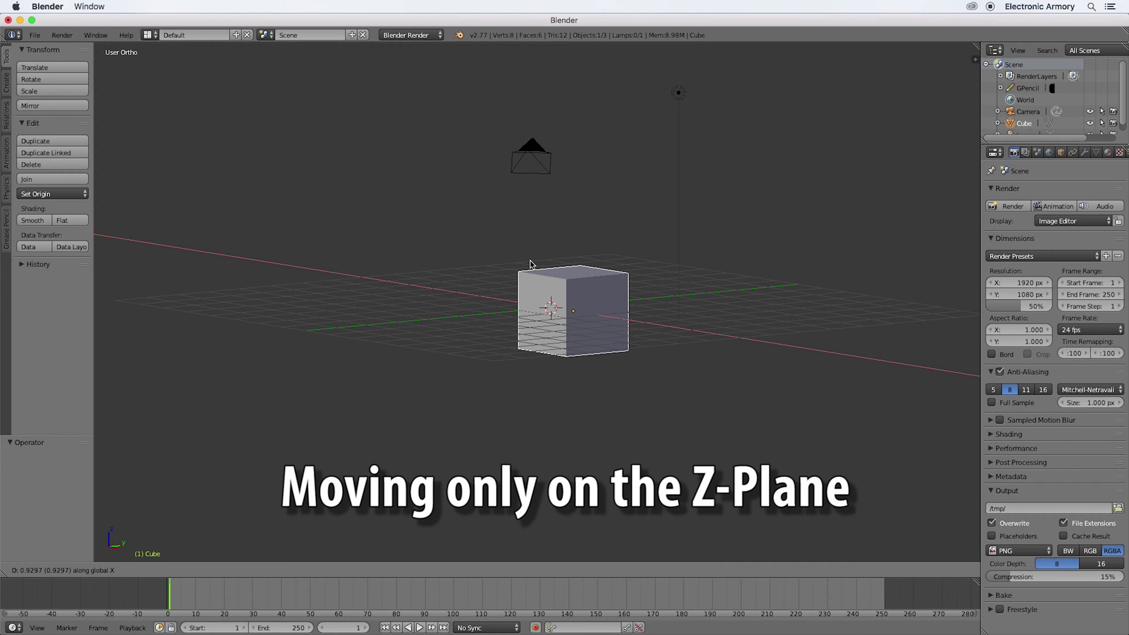
Step: Move the cube 2.896 along X, then 3.146 along Y
key(g)
key(x)
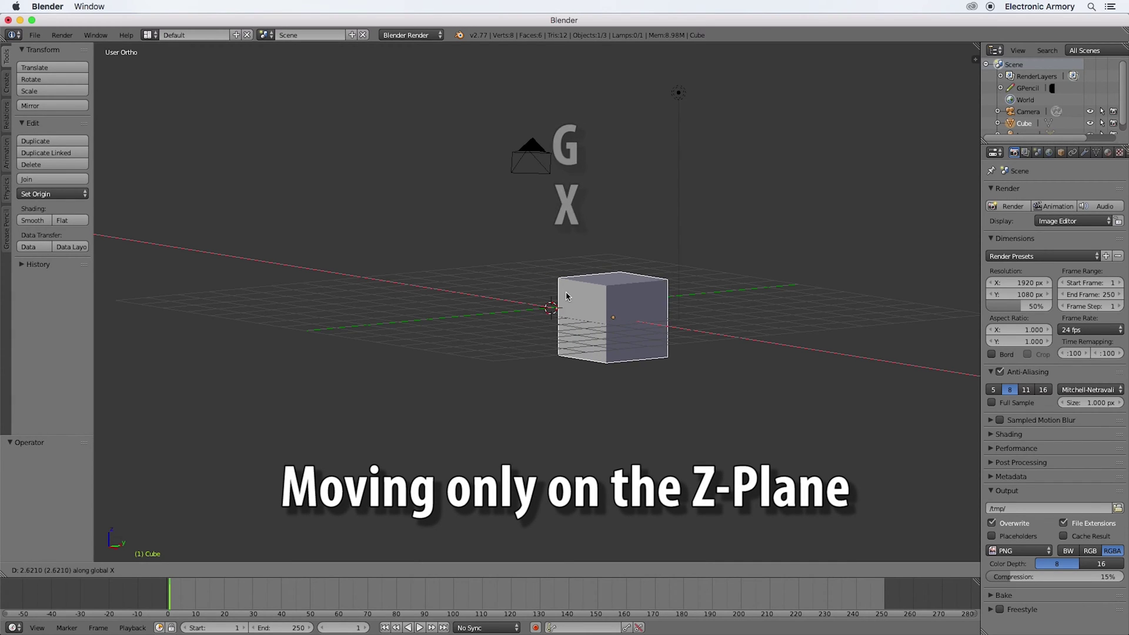
click(574, 297)
key(g)
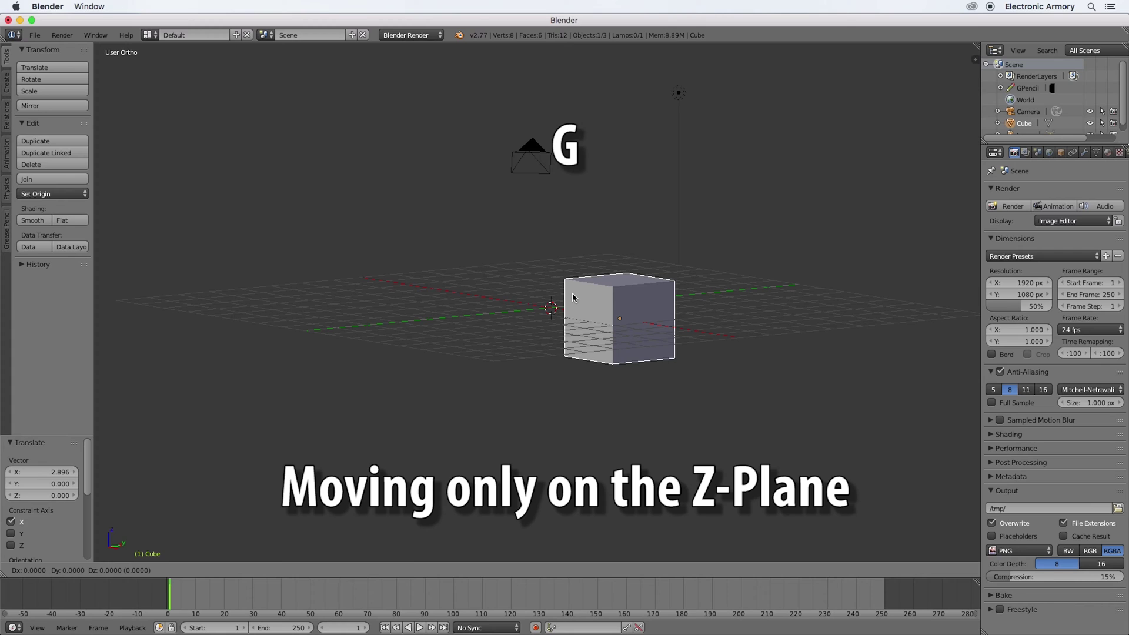
key(y)
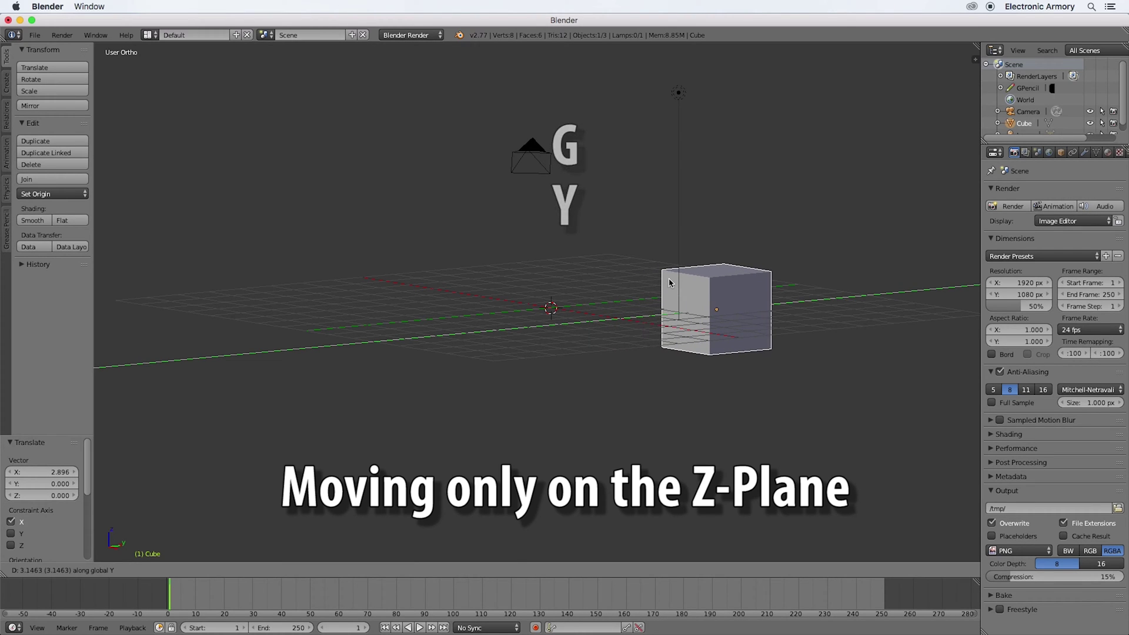
click(669, 283)
middle_drag(669, 283, 630, 339)
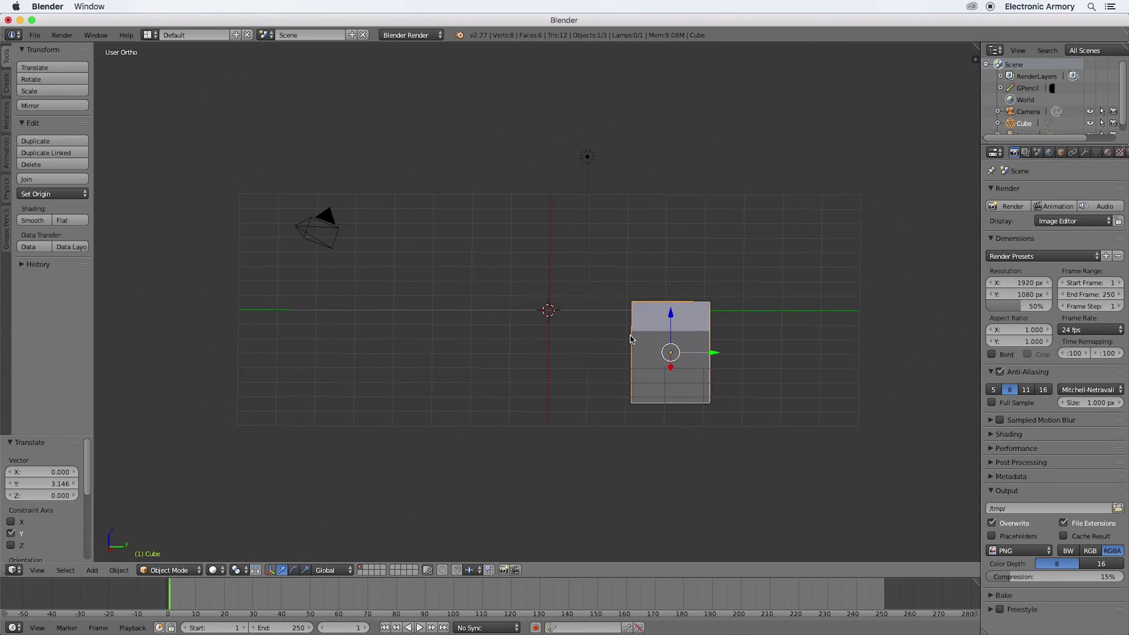
Step: Cancel an X-constrained move of the cube and undo so it returns to the origin
key(g)
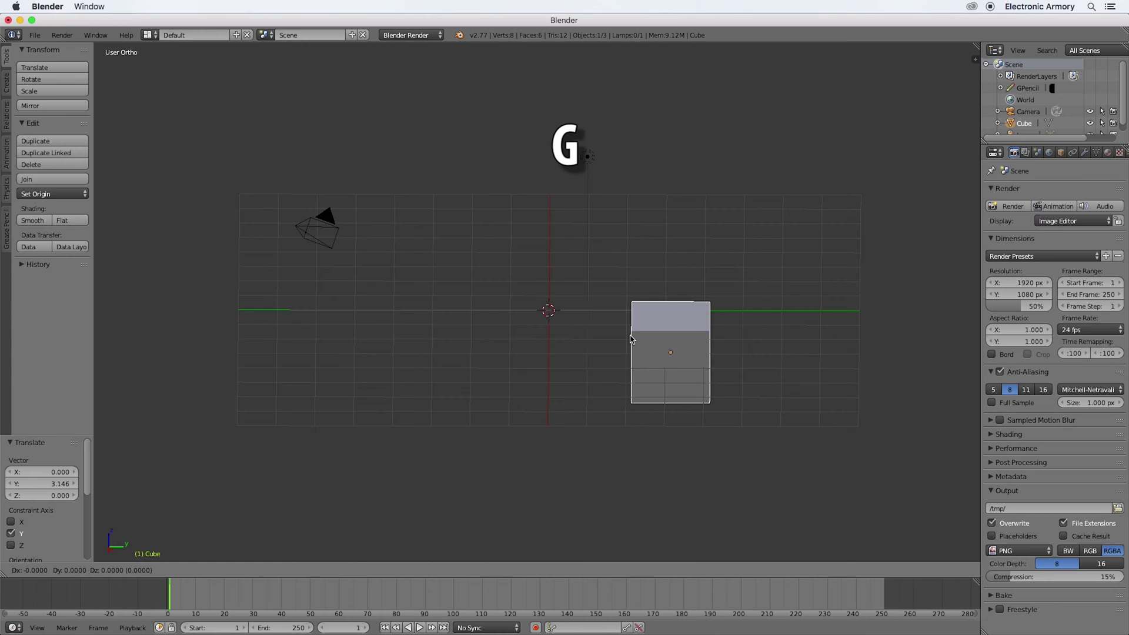
key(x)
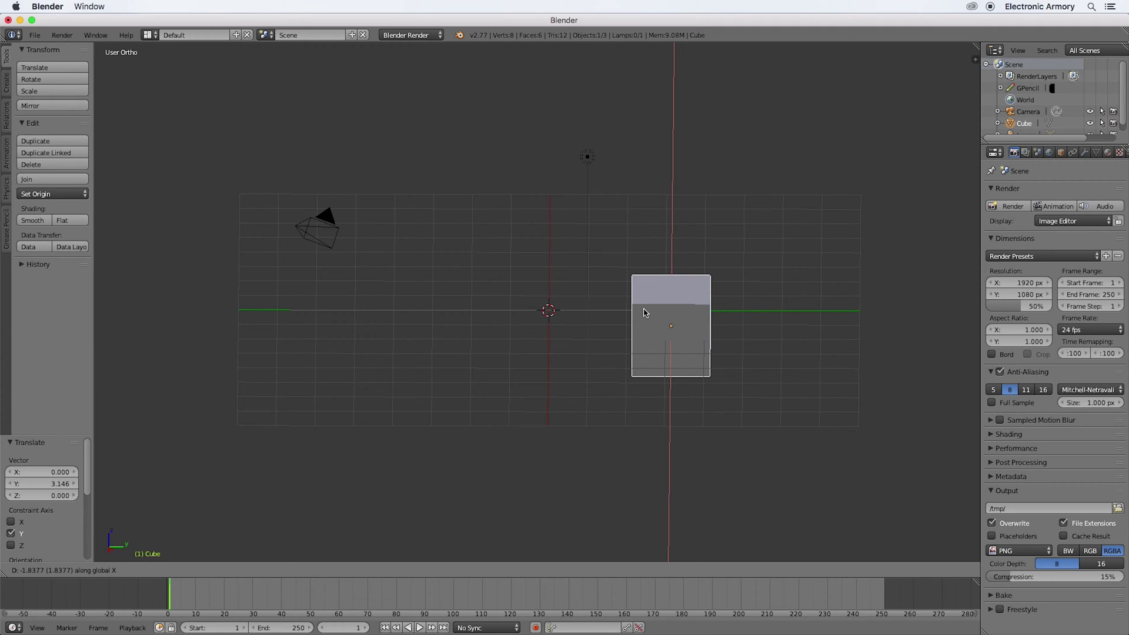
key(shift)
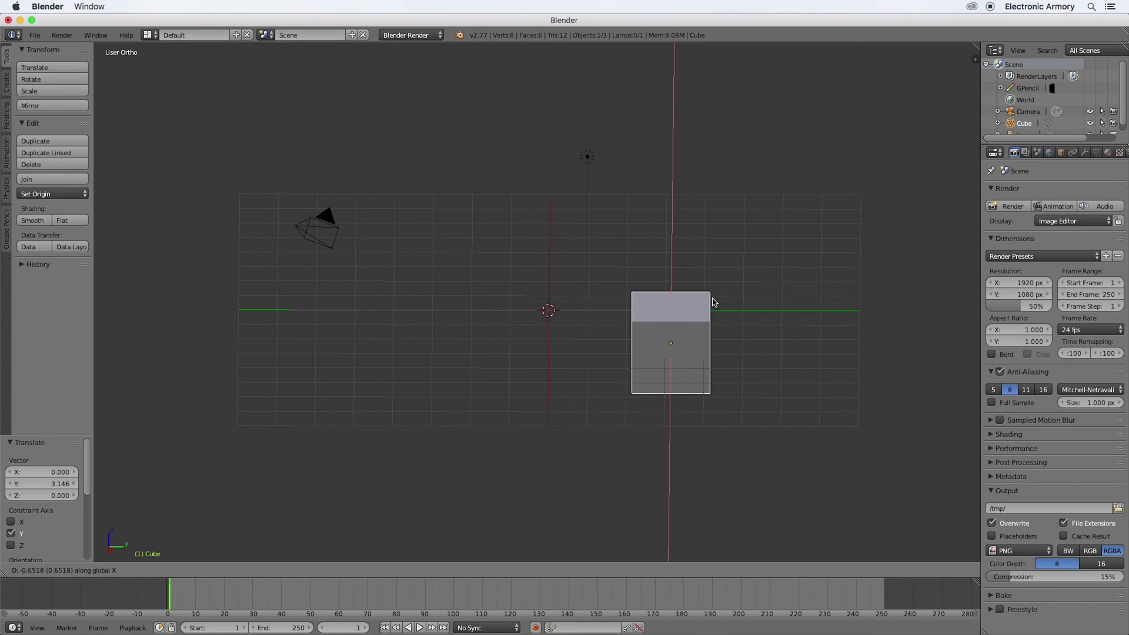
key(Escape)
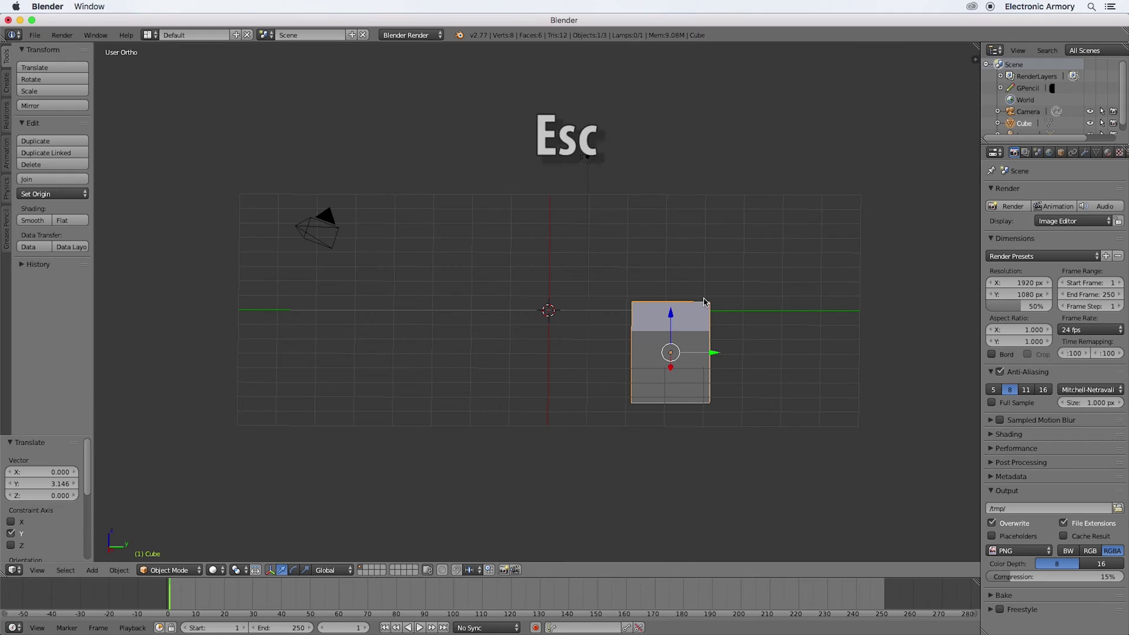
key(ctrl+z)
key(ctrl+z)
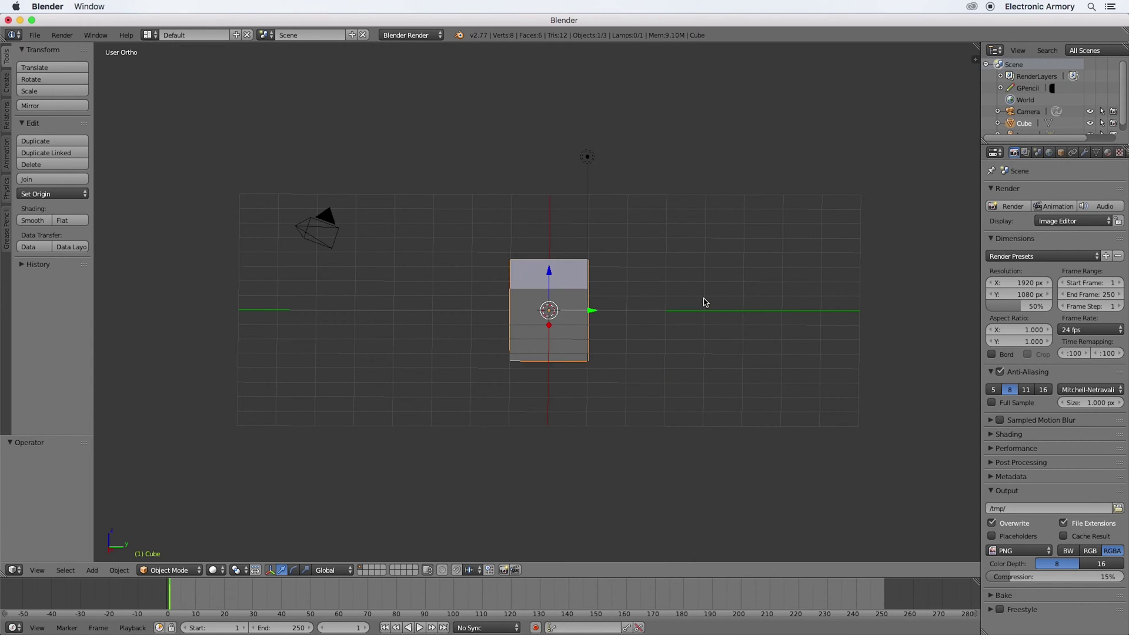
key(r)
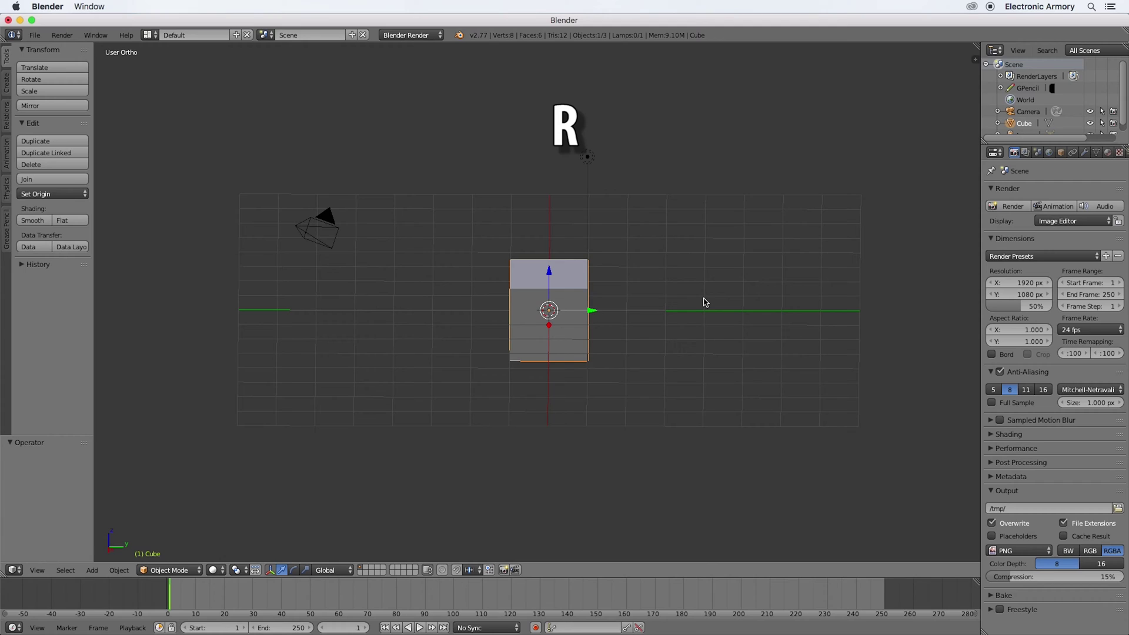
key(r)
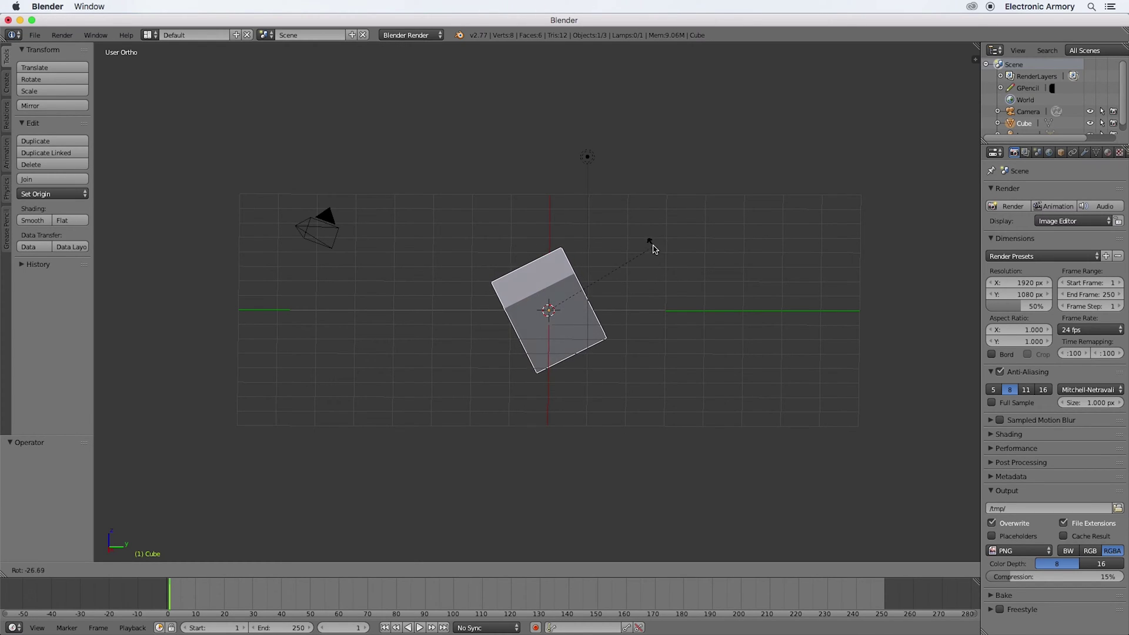
key(z)
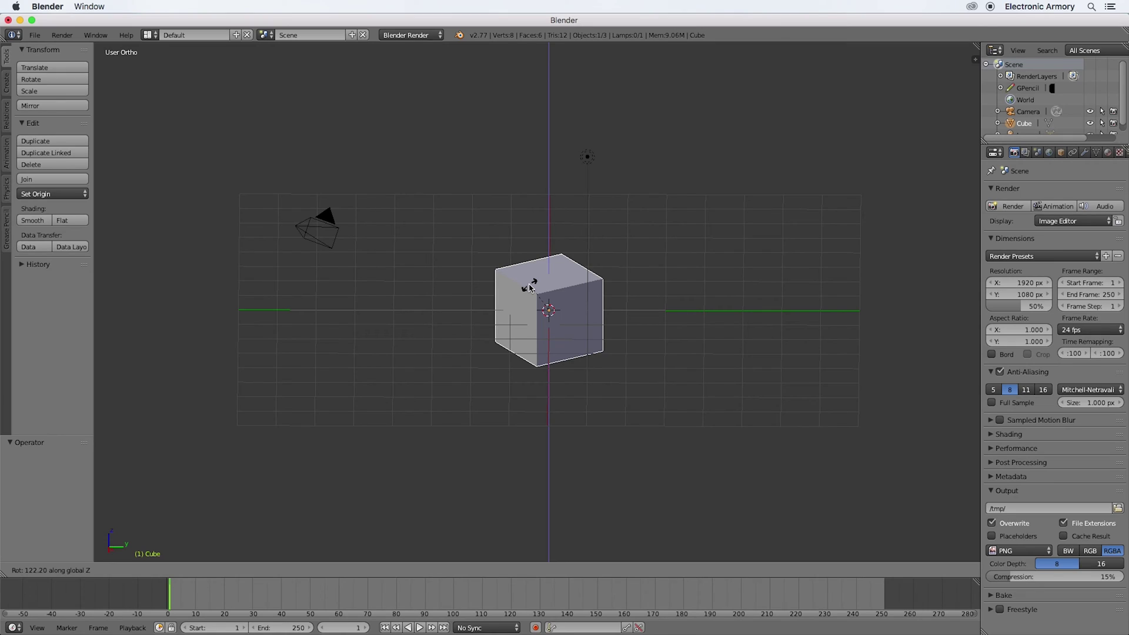
key(y)
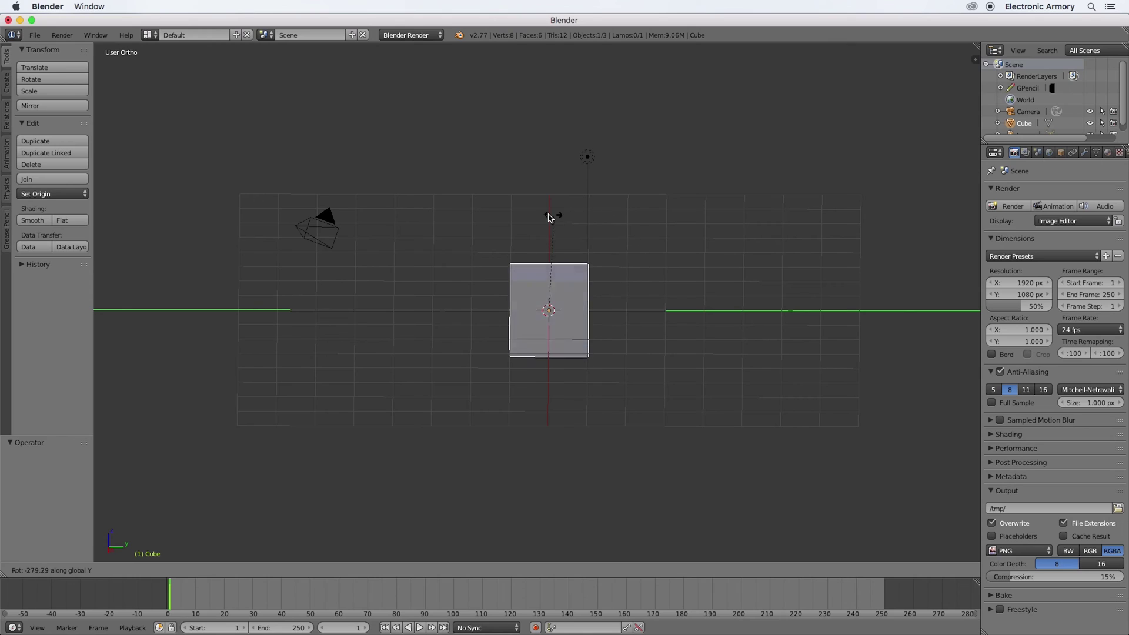
key(x)
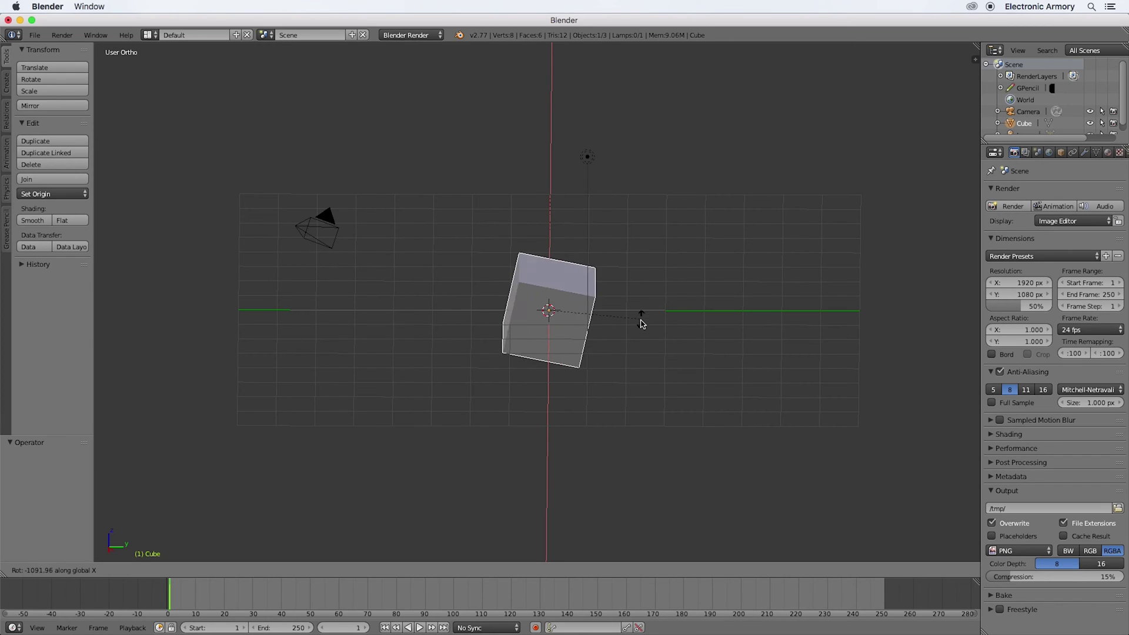
key(Escape)
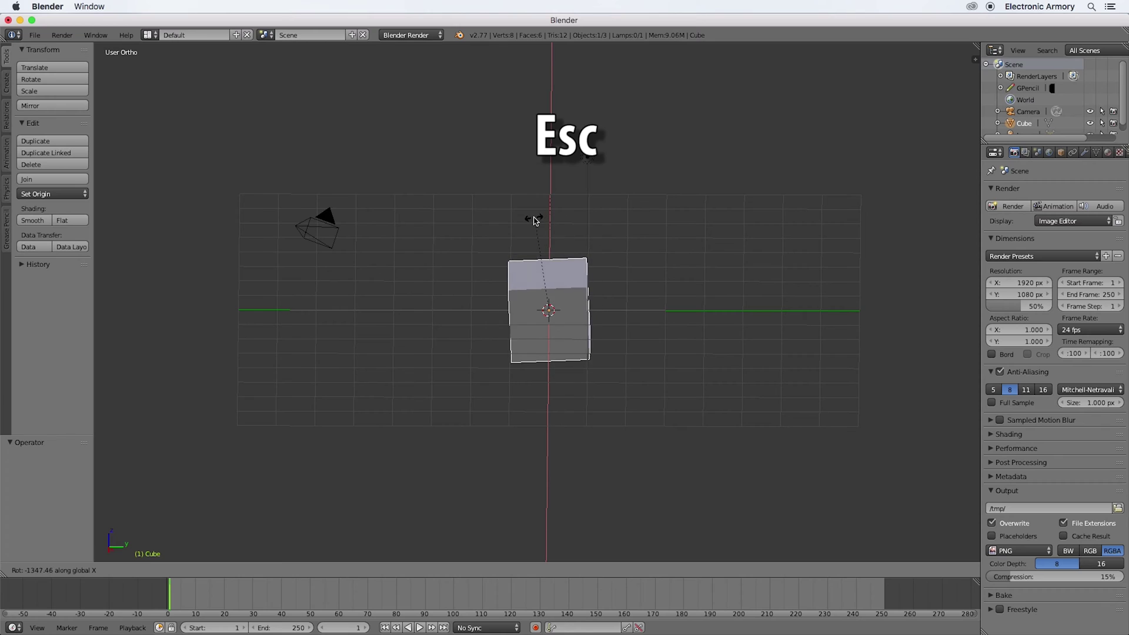
key(Escape)
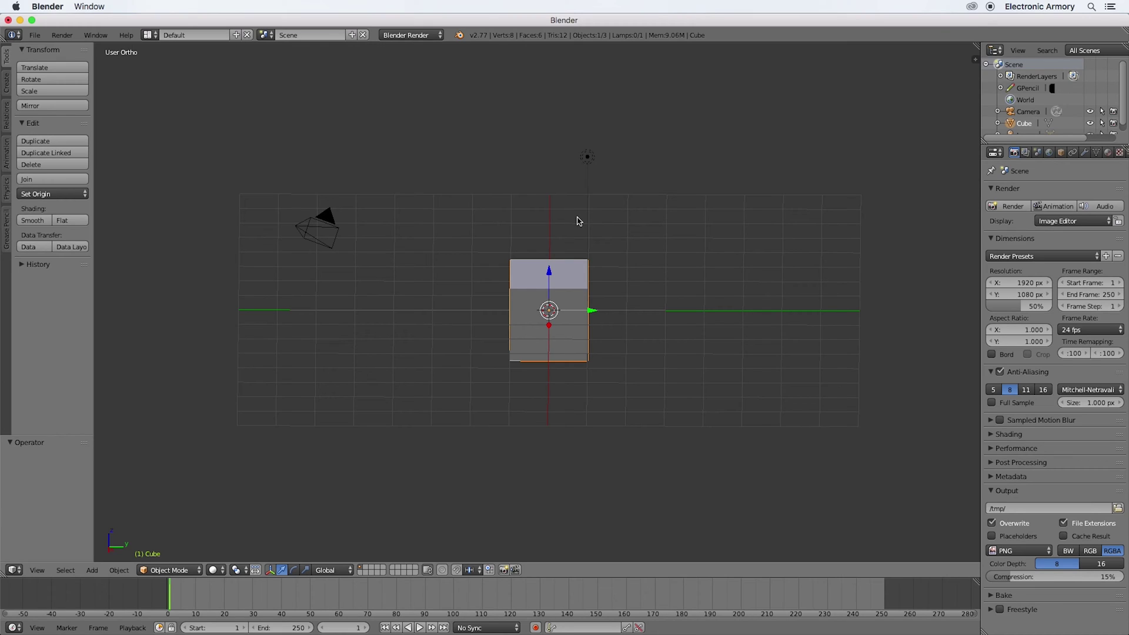
Step: Toggle the cube between Object and Edit Mode, ending in Edit Mode with all 8 vertices selected
key(Tab)
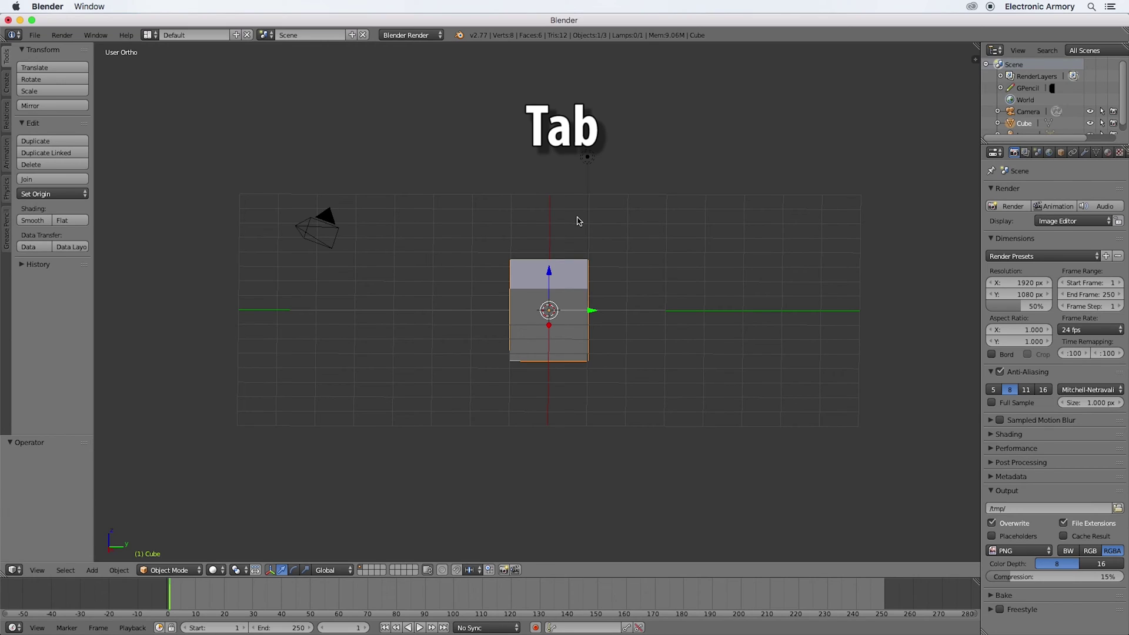
key(Tab)
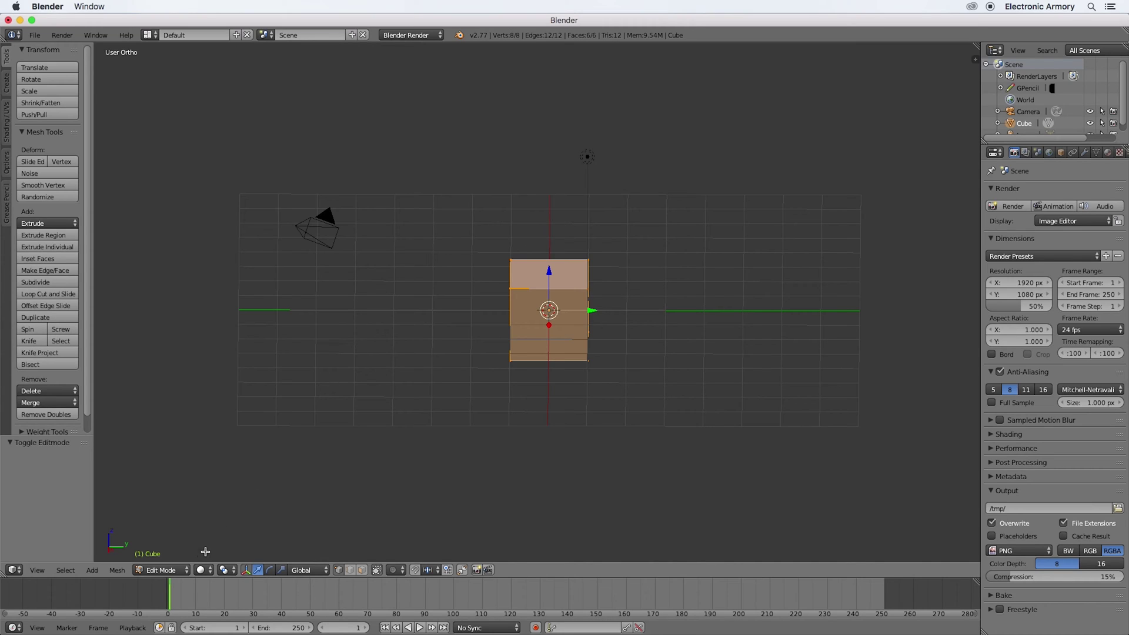
key(Tab)
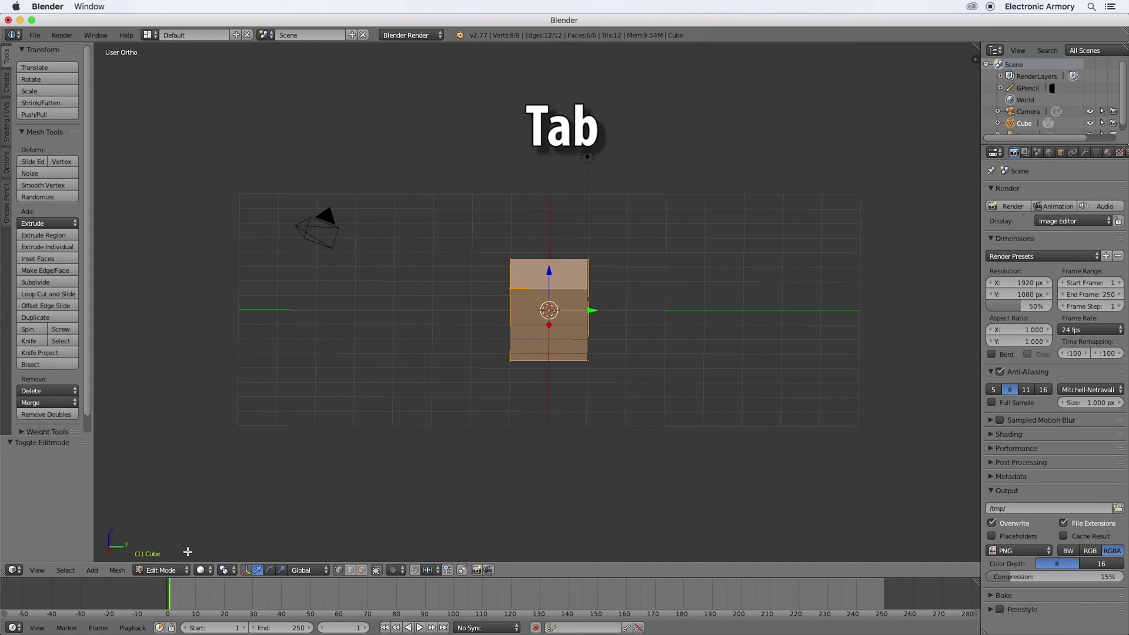
key(Tab)
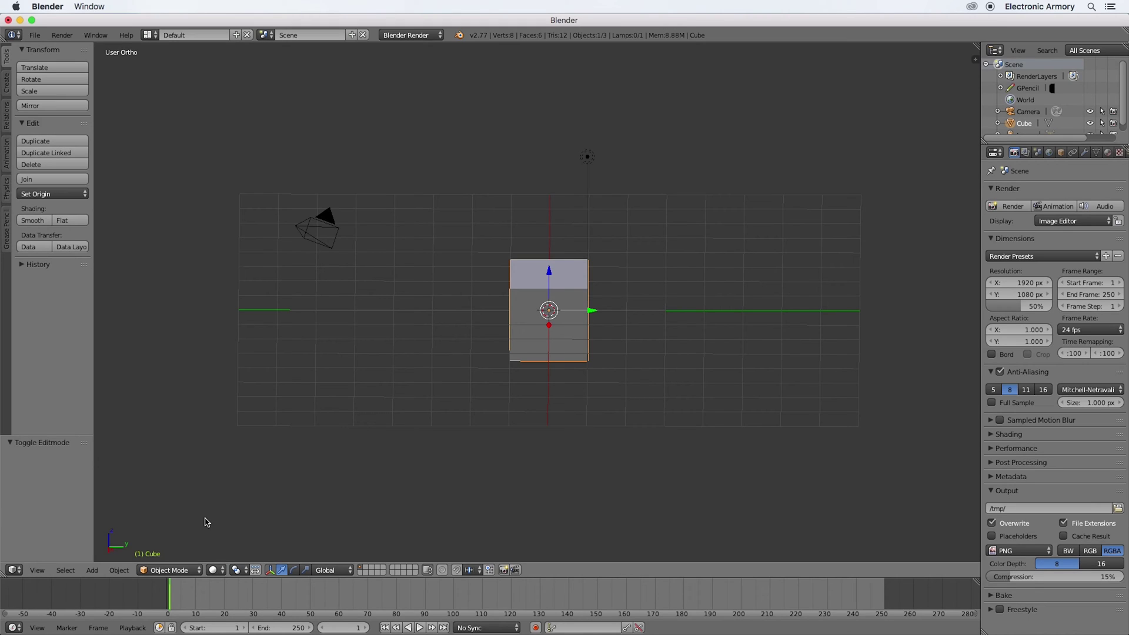
key(Tab)
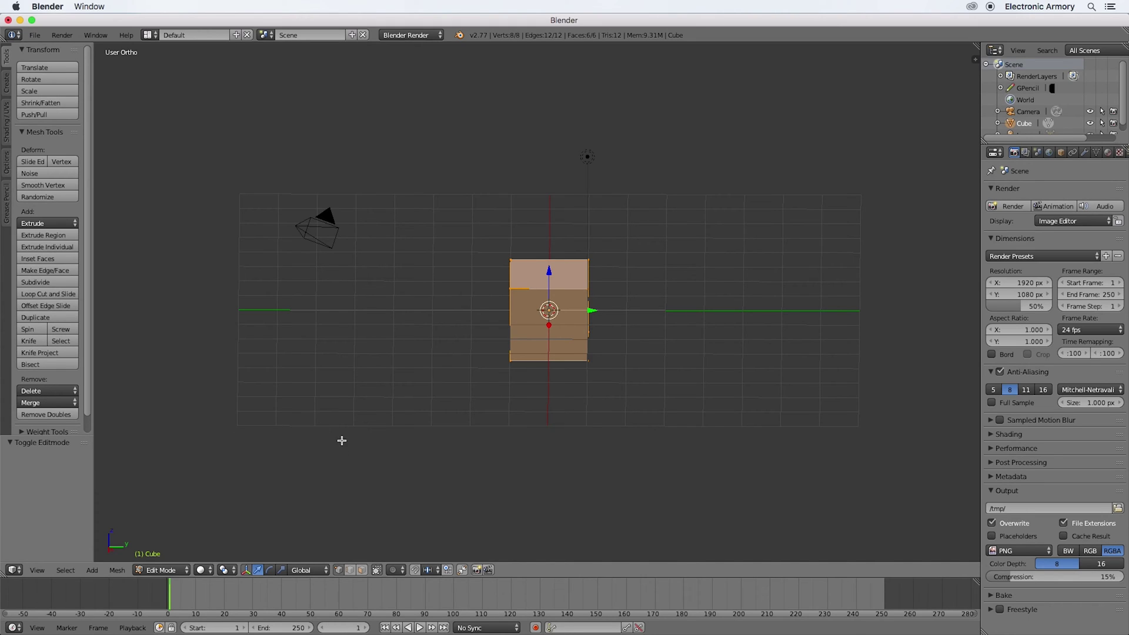
key(Tab)
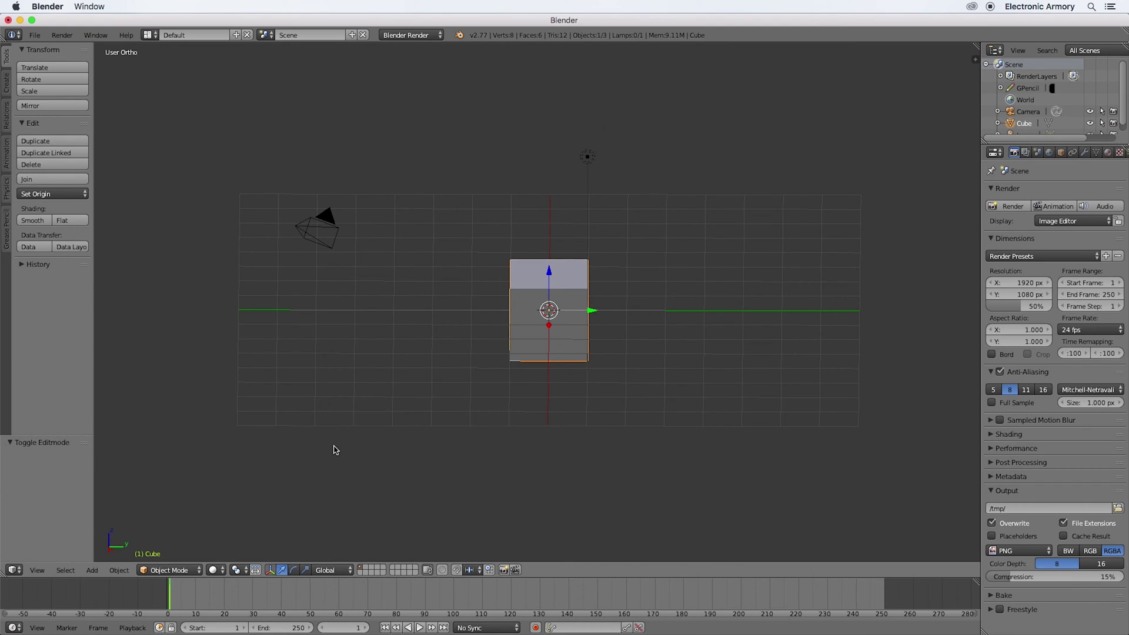
key(Tab)
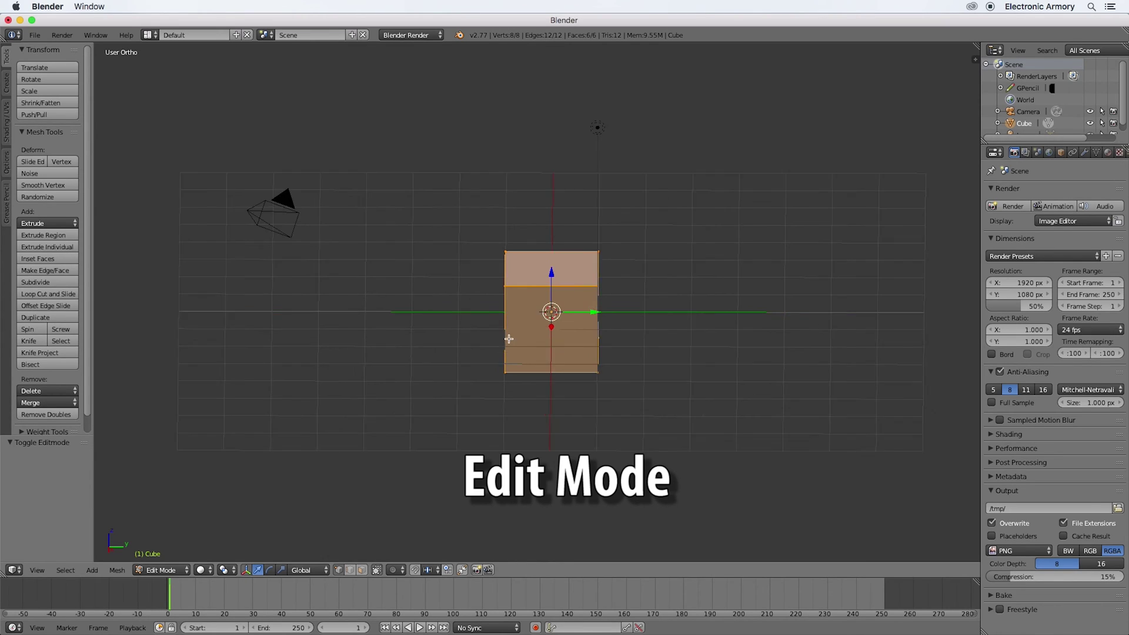
Step: Zoom and orbit to an angled view of the cube, trying several single corner-vertex selections
scroll(509, 339, up, 4)
middle_drag(508, 339, 534, 341)
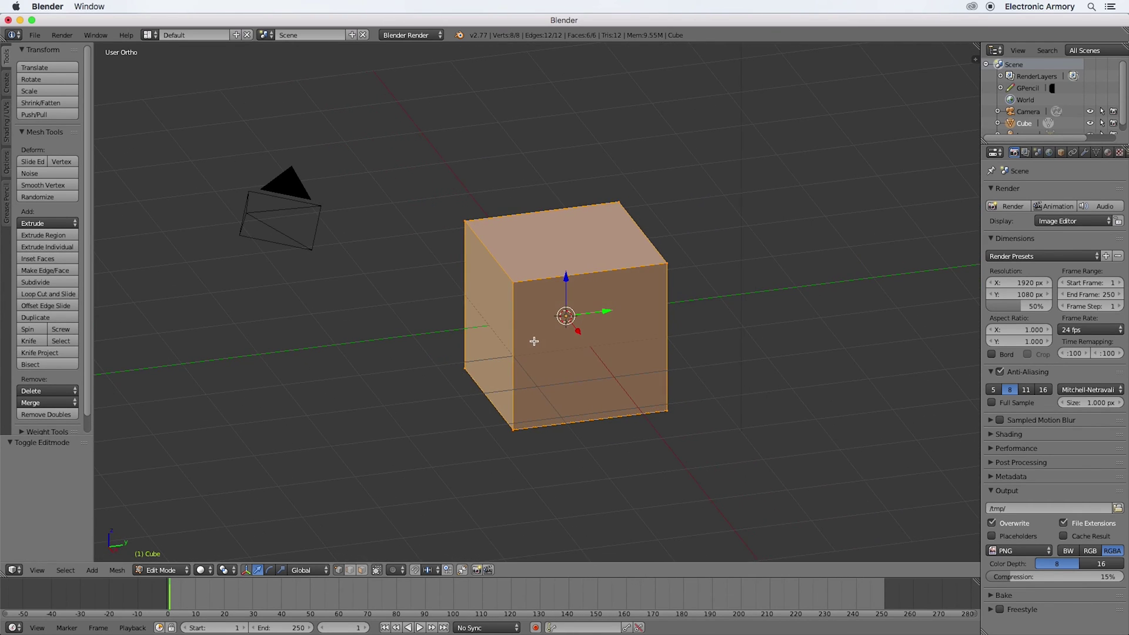
right_click(518, 283)
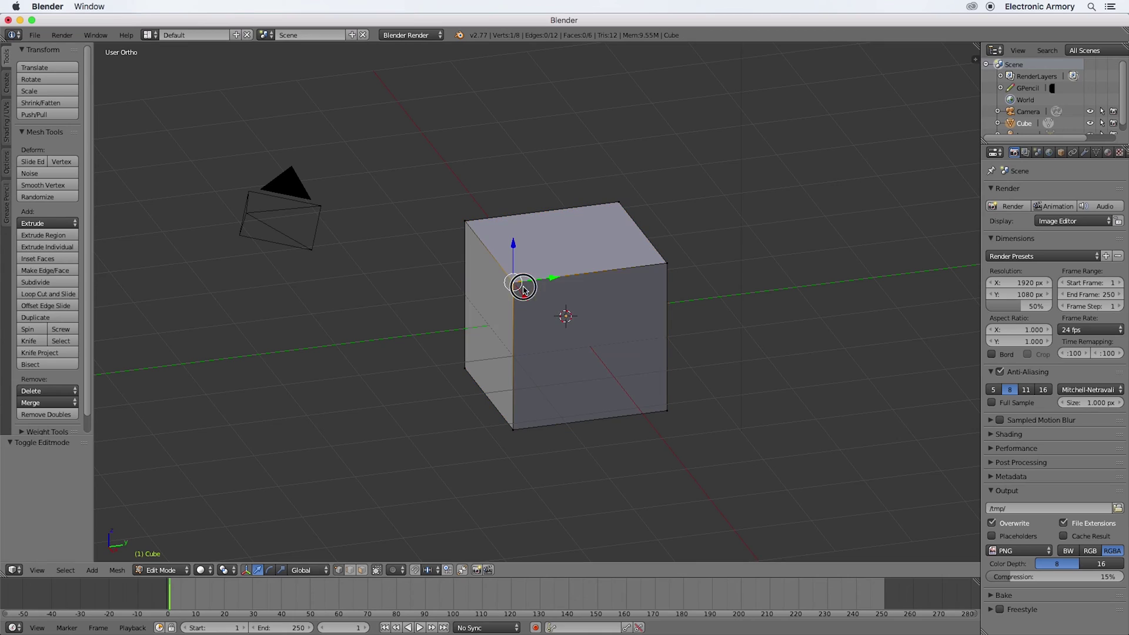
right_click(664, 265)
right_click(665, 399)
right_click(472, 224)
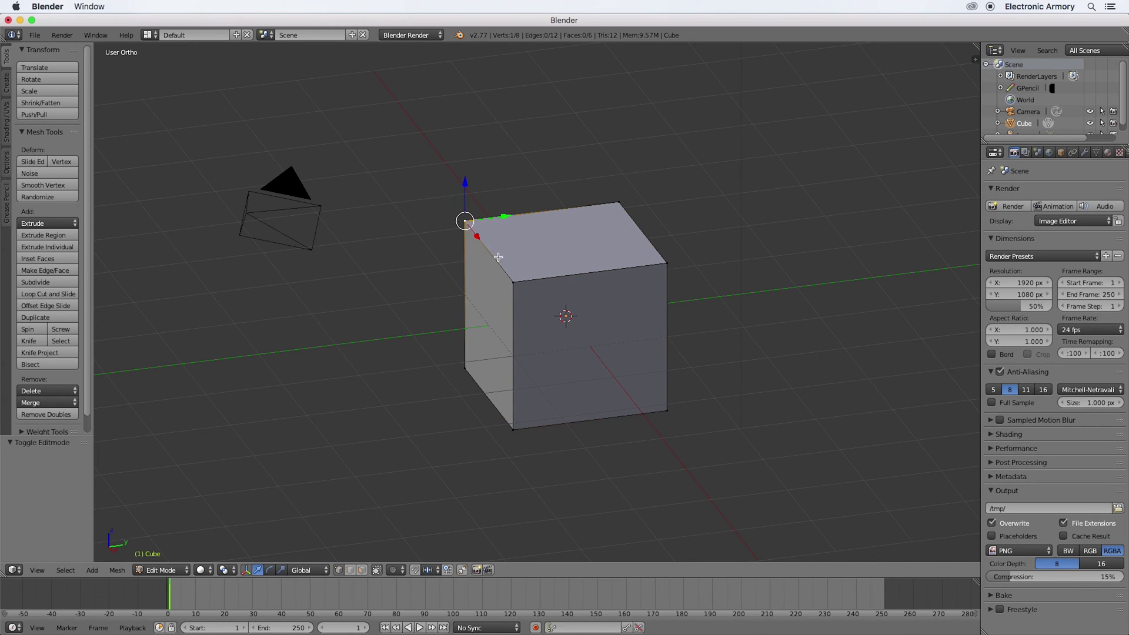
Step: Select the four top corner vertices so the whole top face is picked
right_click(514, 282)
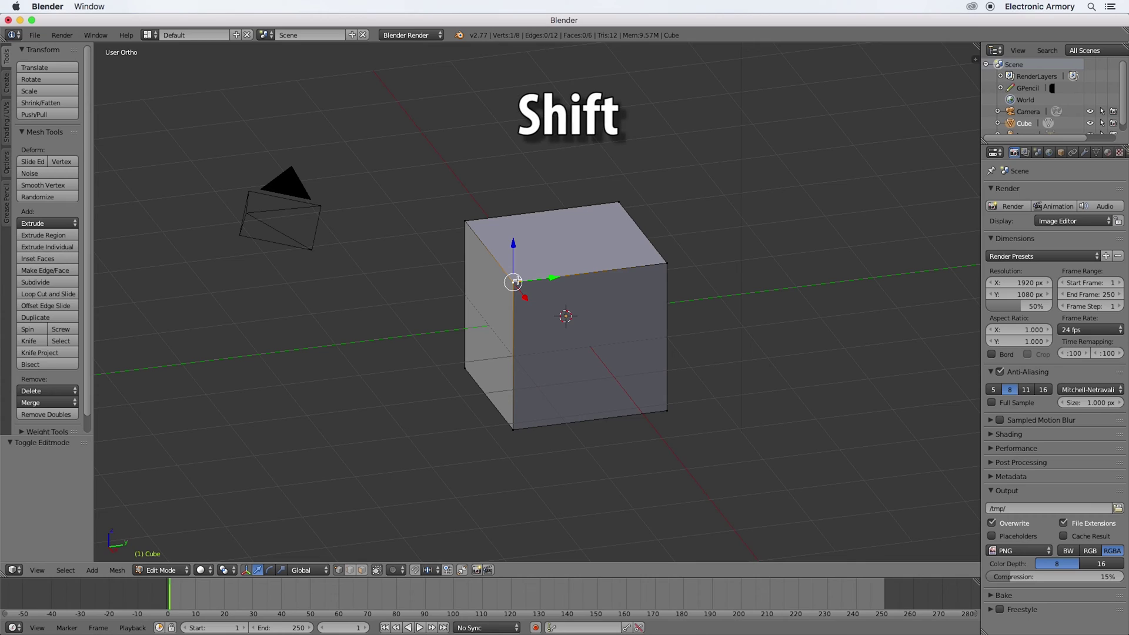
shift+right_click(466, 224)
shift+right_click(618, 204)
shift+right_click(665, 262)
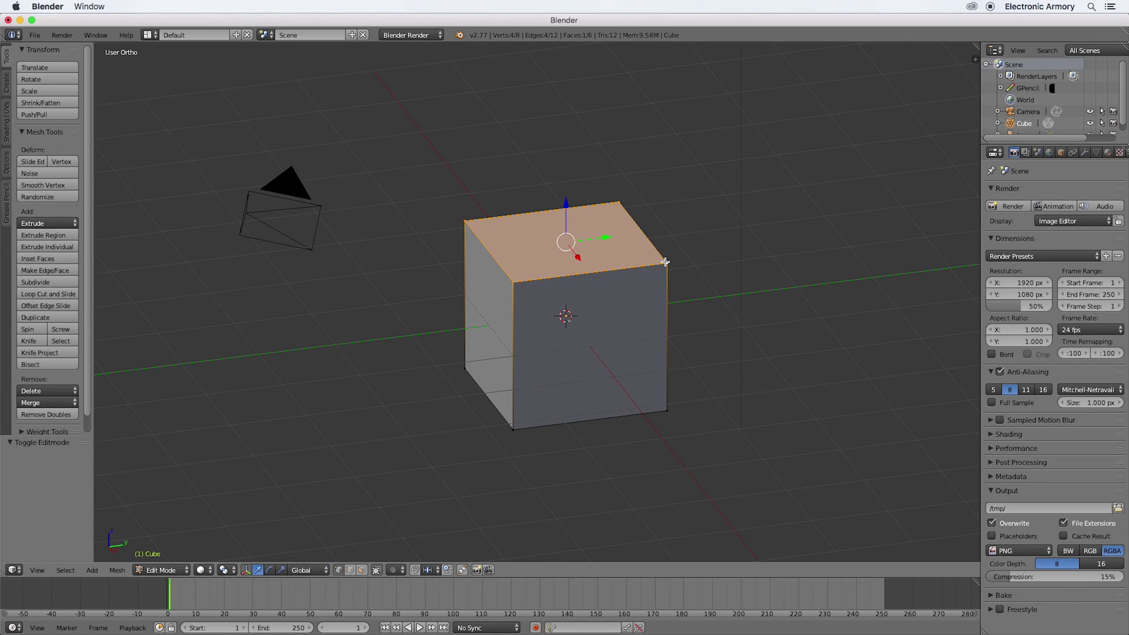
Step: Clear the selection, then select only the top-right and top-left corner vertices
key(a)
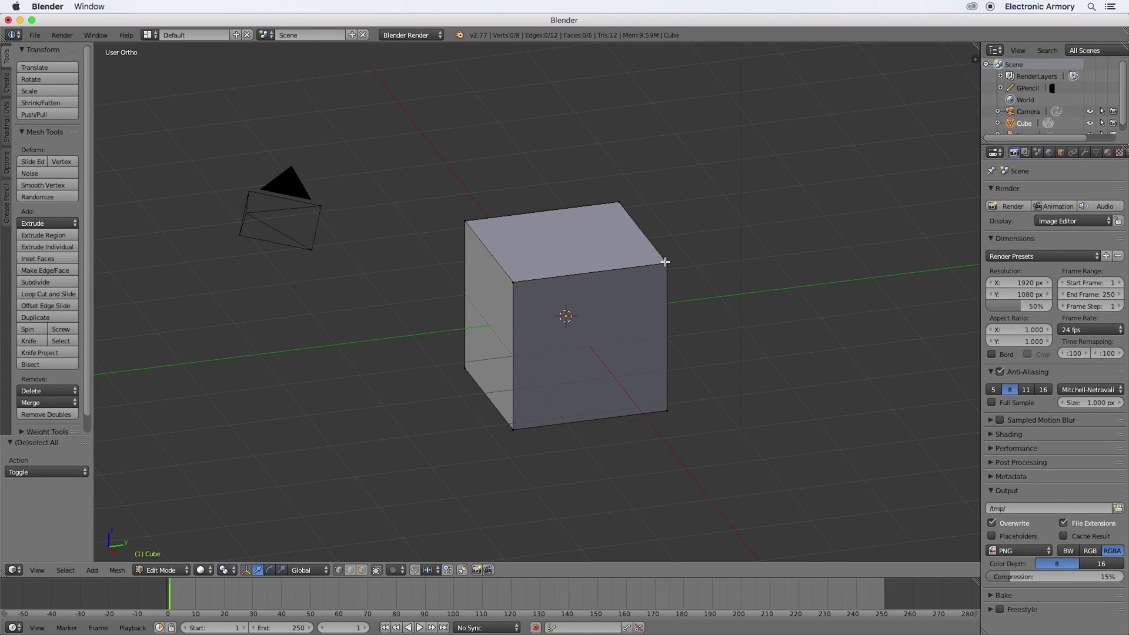
key(a)
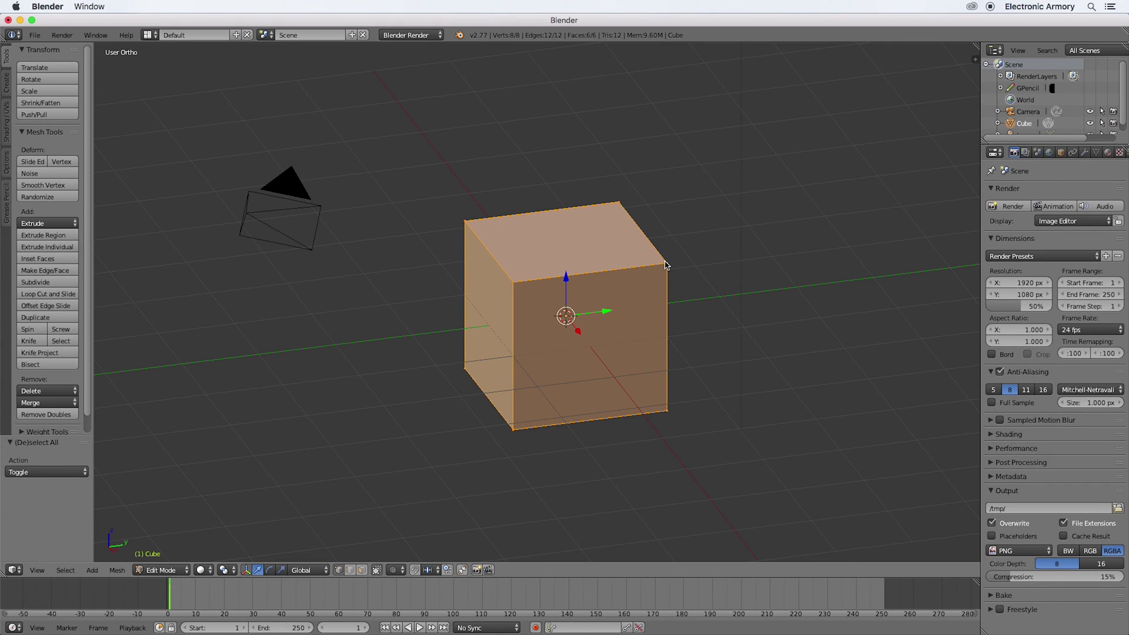
right_click(666, 264)
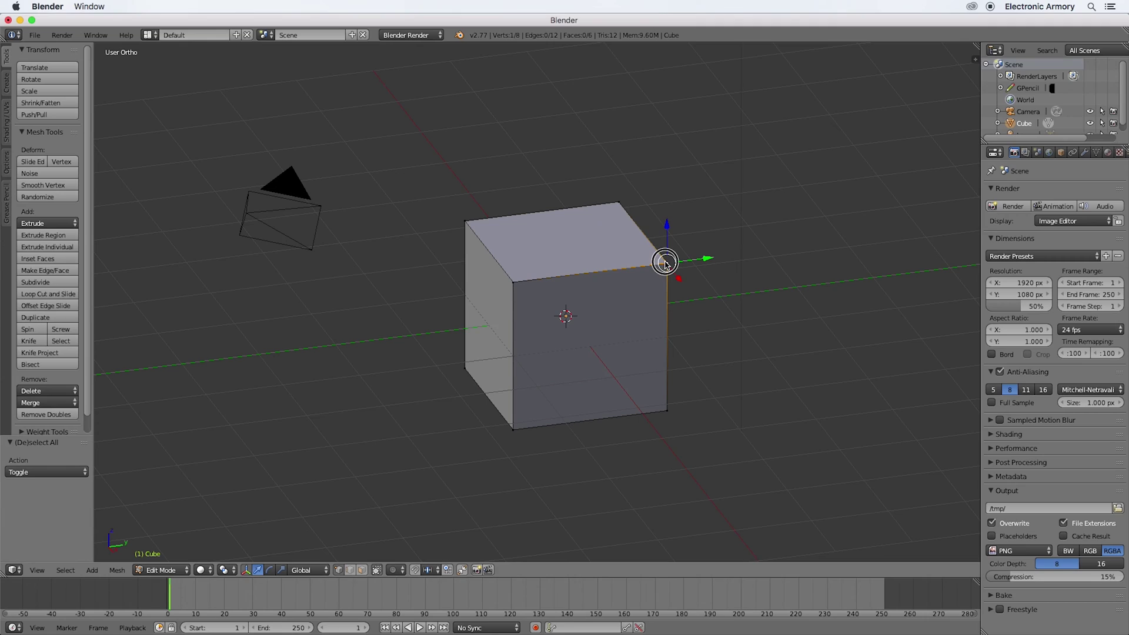
shift+right_click(465, 223)
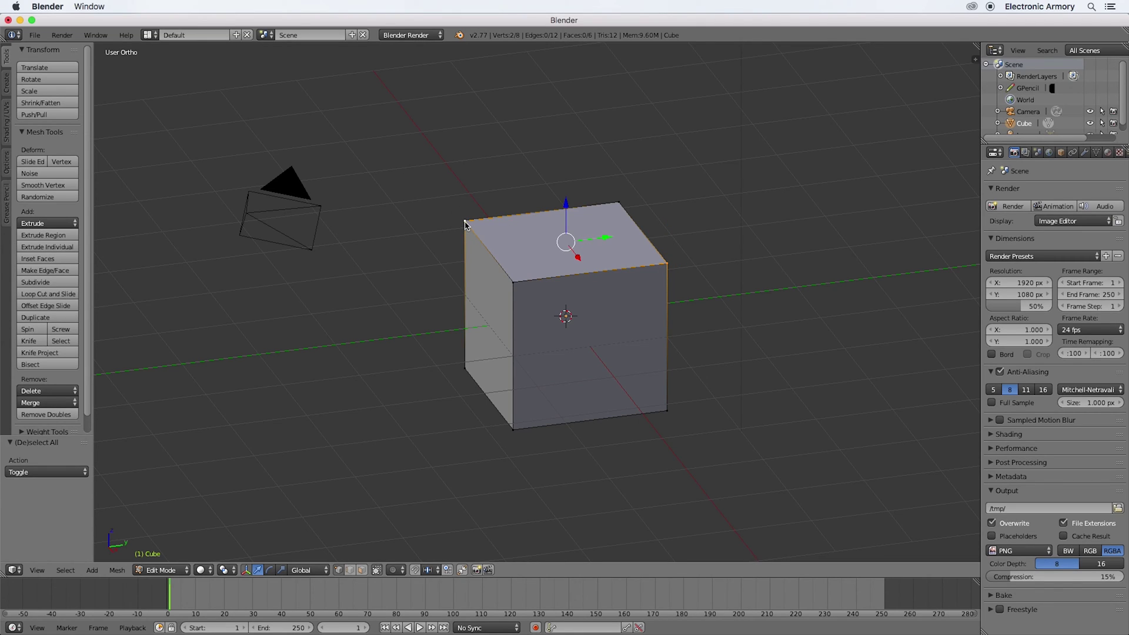
Step: Start moving the two vertices, try Z, X and Y constraints, then cancel the move
key(g)
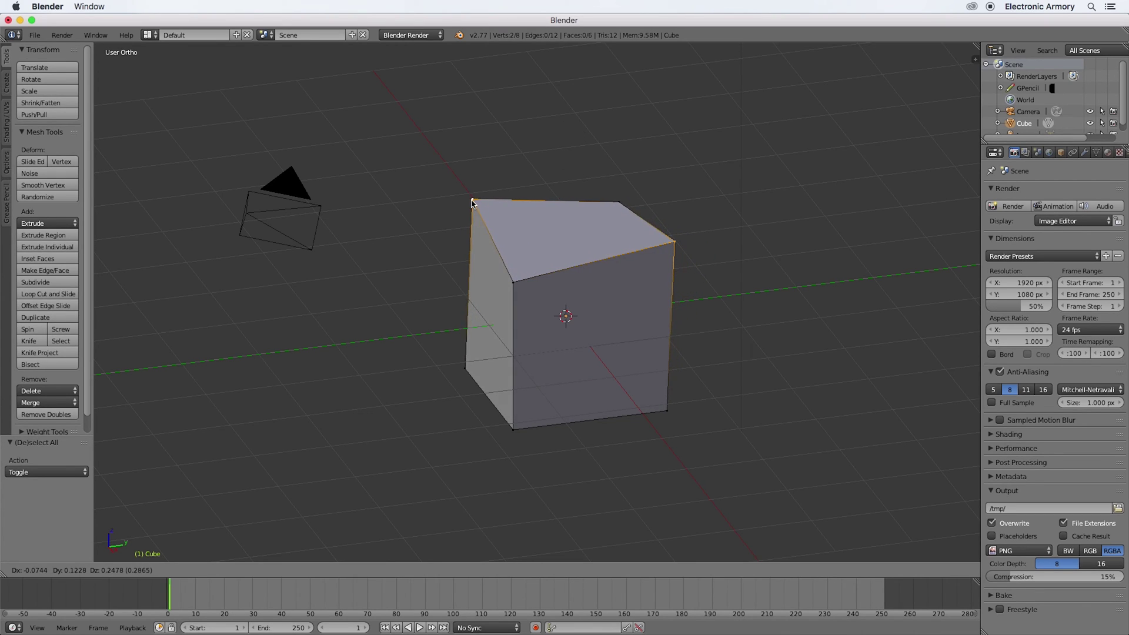
key(z)
key(x)
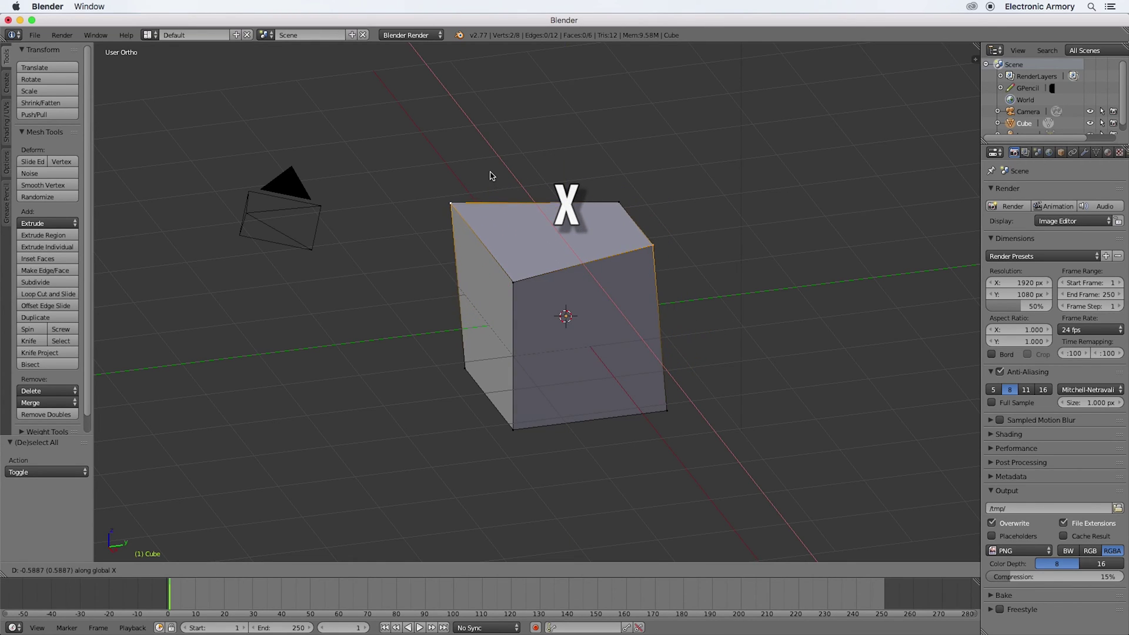
key(y)
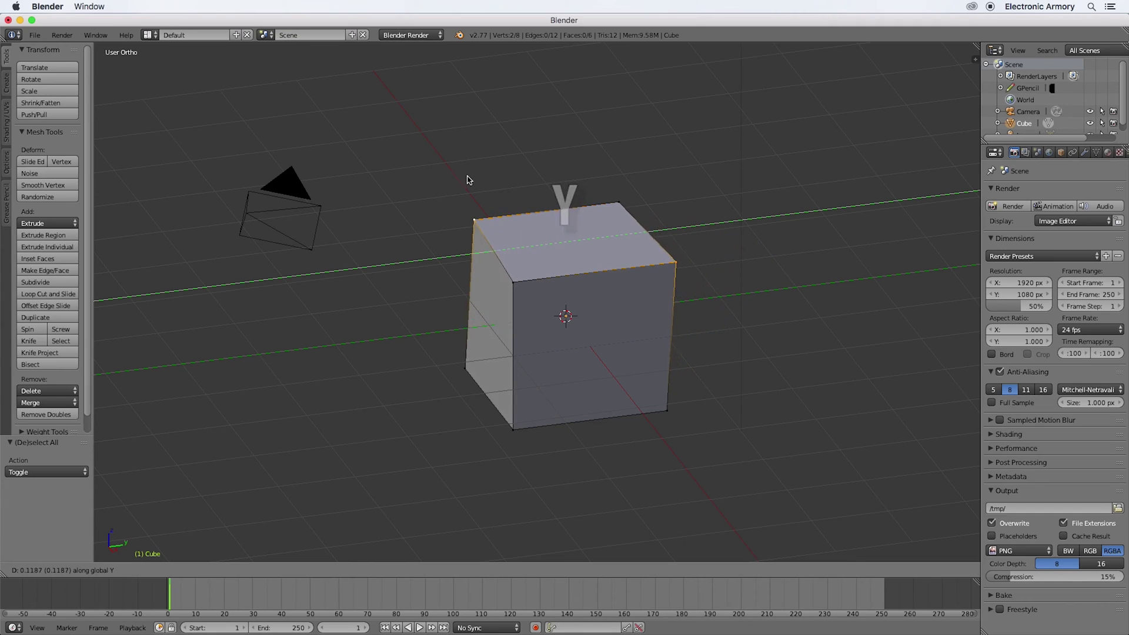
key(Escape)
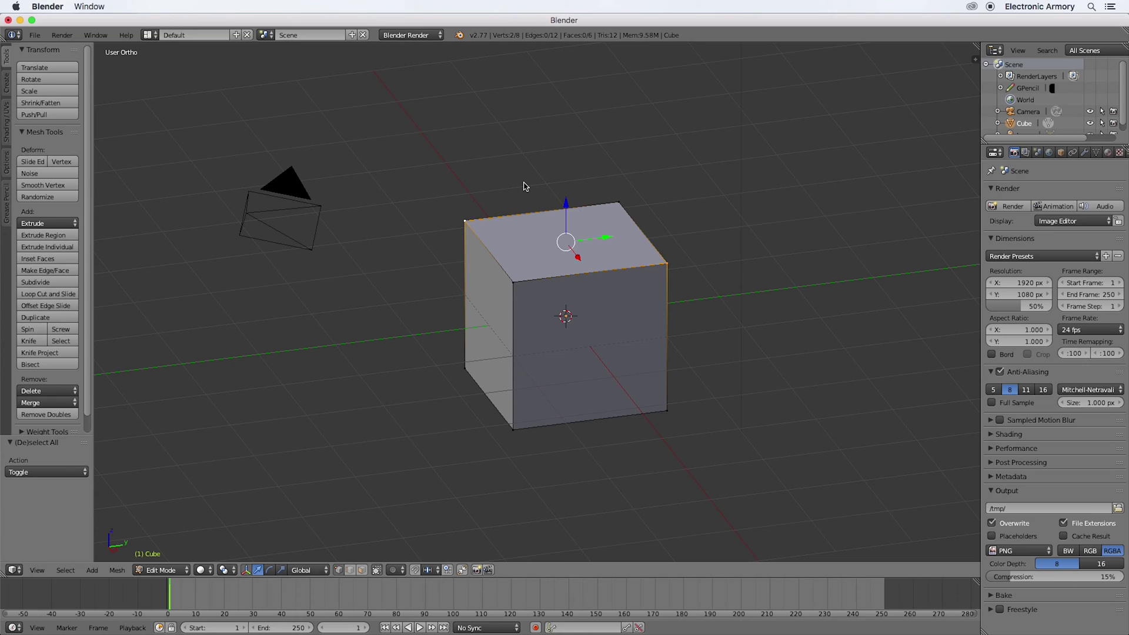
Step: Add the front top and back-right top vertices, completing the top-face selection
shift+right_click(512, 283)
key(c)
click(612, 203)
right_click(613, 205)
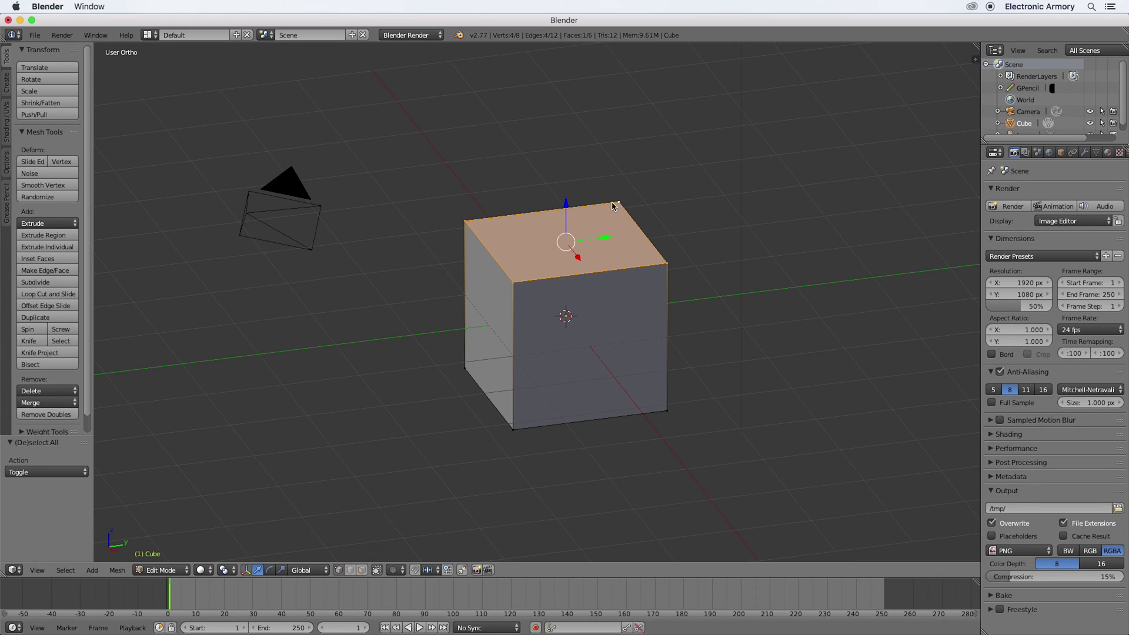
Step: Skew the top face by moving it along X, then along Y
key(g)
key(x)
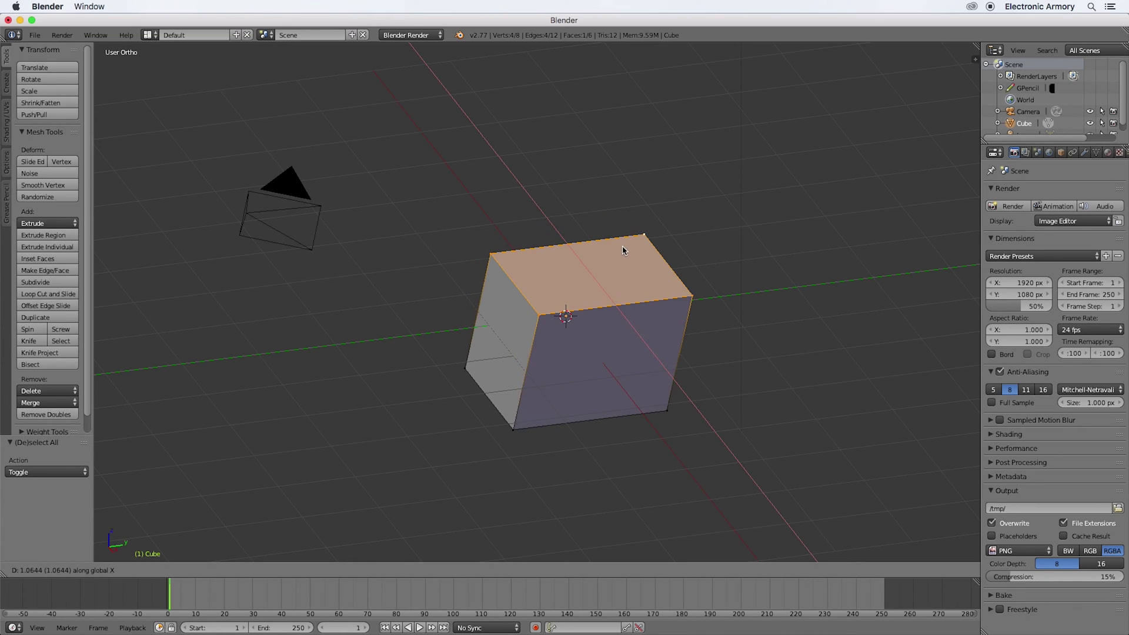
click(623, 250)
key(g)
key(y)
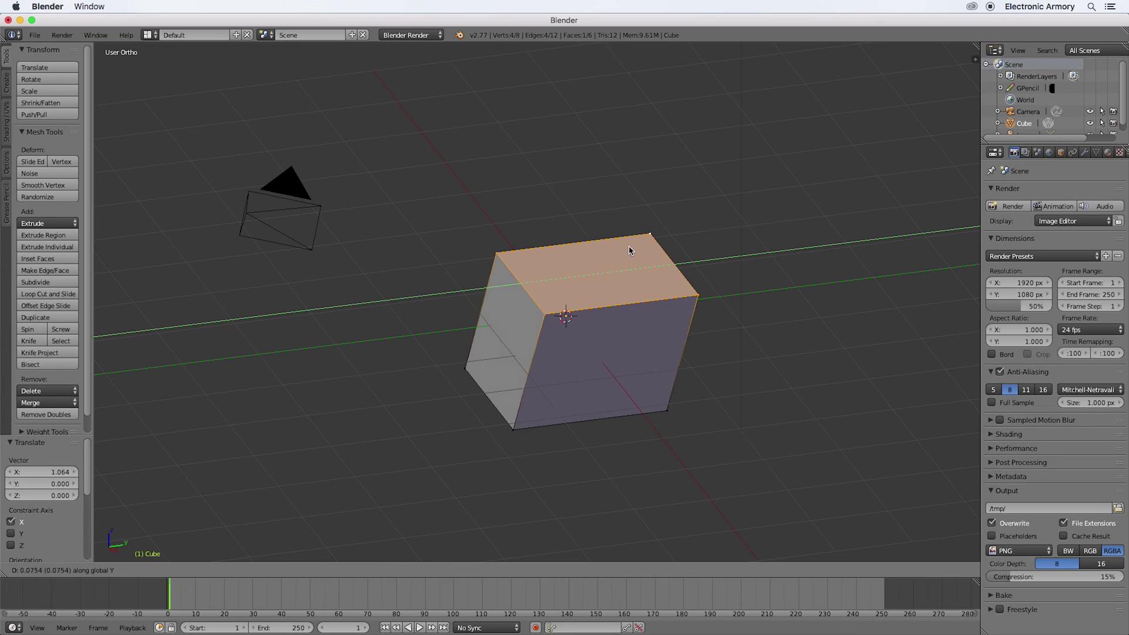
click(680, 246)
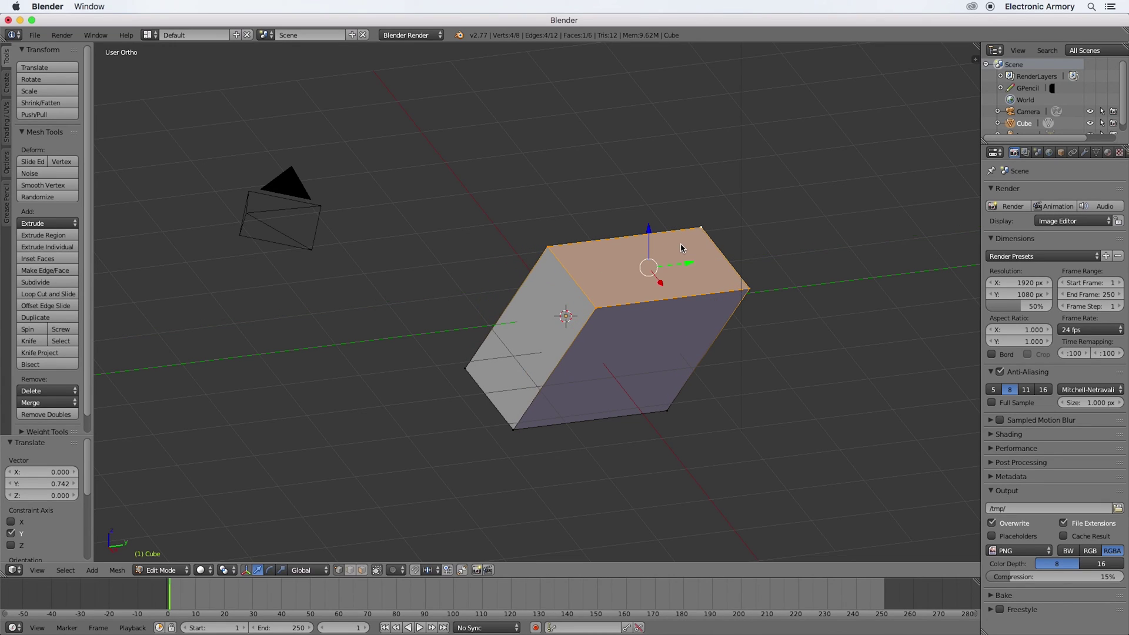
Step: Deselect two top vertices, raise the other two 0.43 along Z and twist them 11.9° around Z
shift+right_click(594, 309)
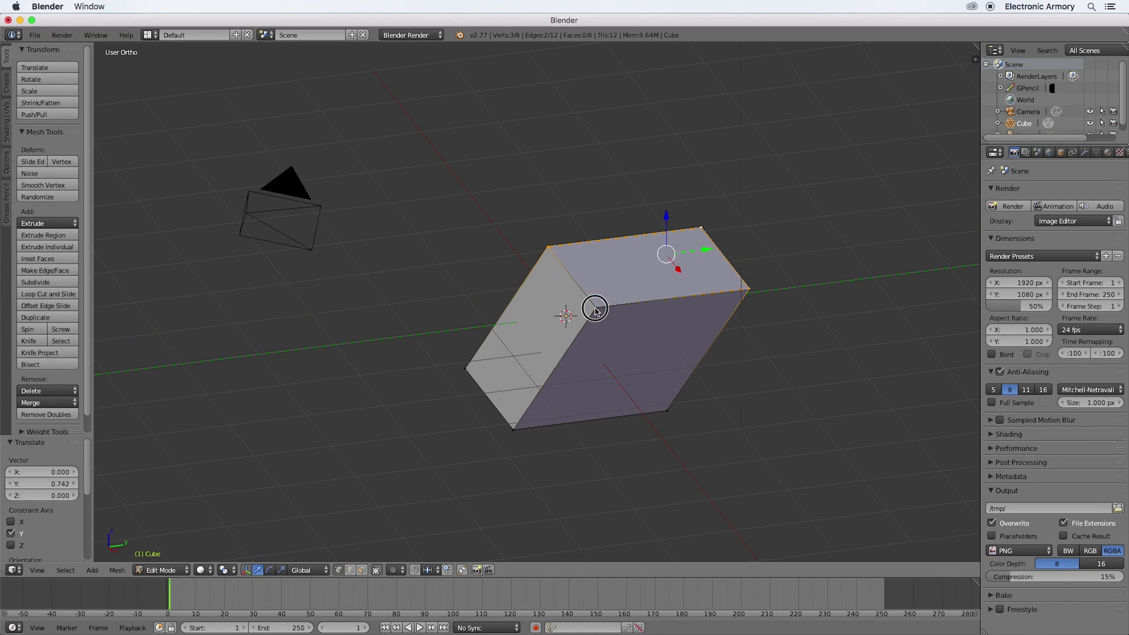
shift+right_click(699, 230)
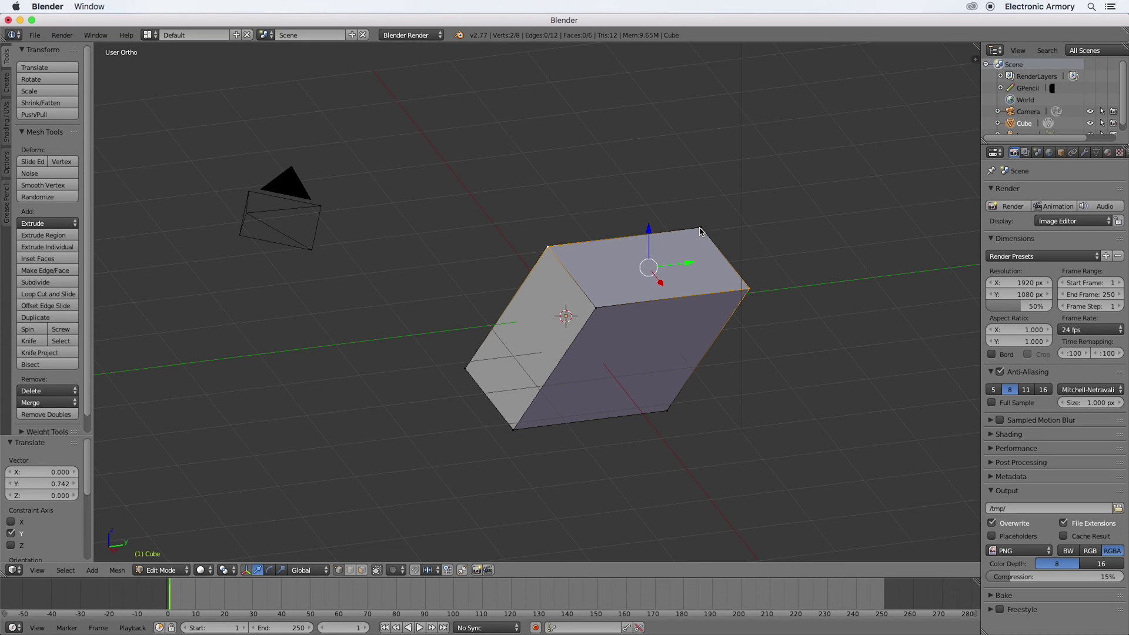
key(g)
key(z)
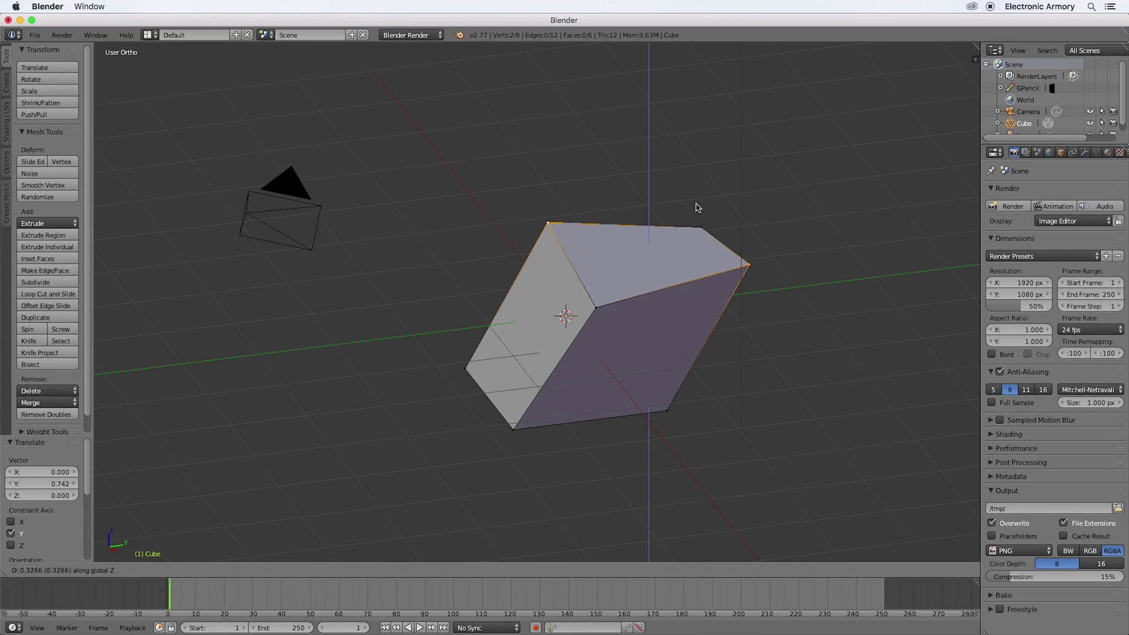
click(694, 199)
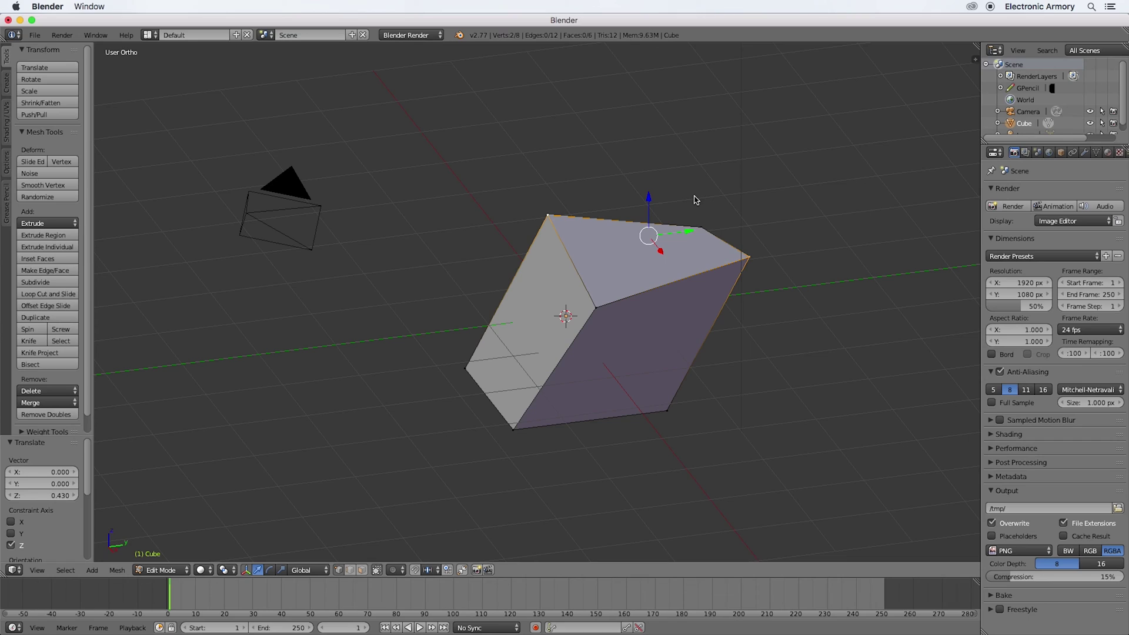
key(r)
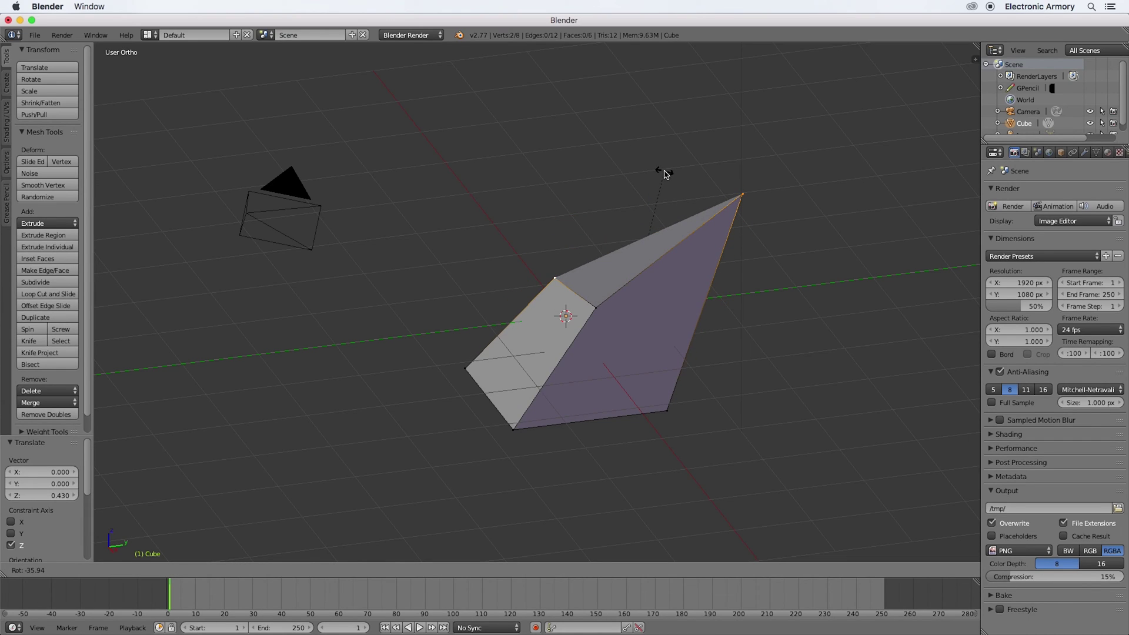
key(z)
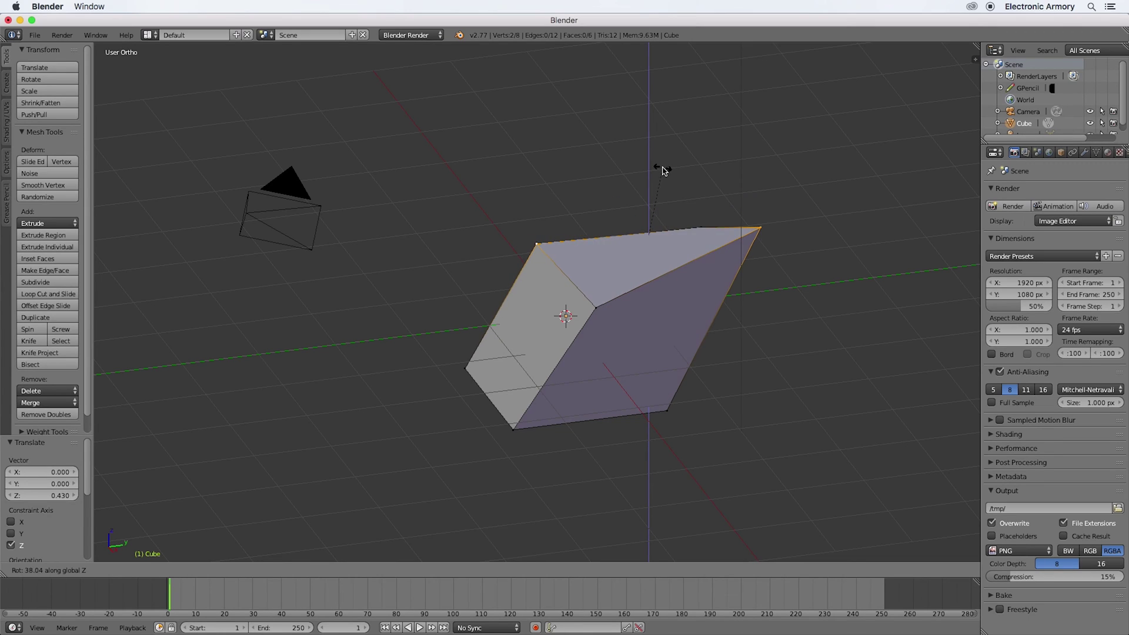
click(688, 182)
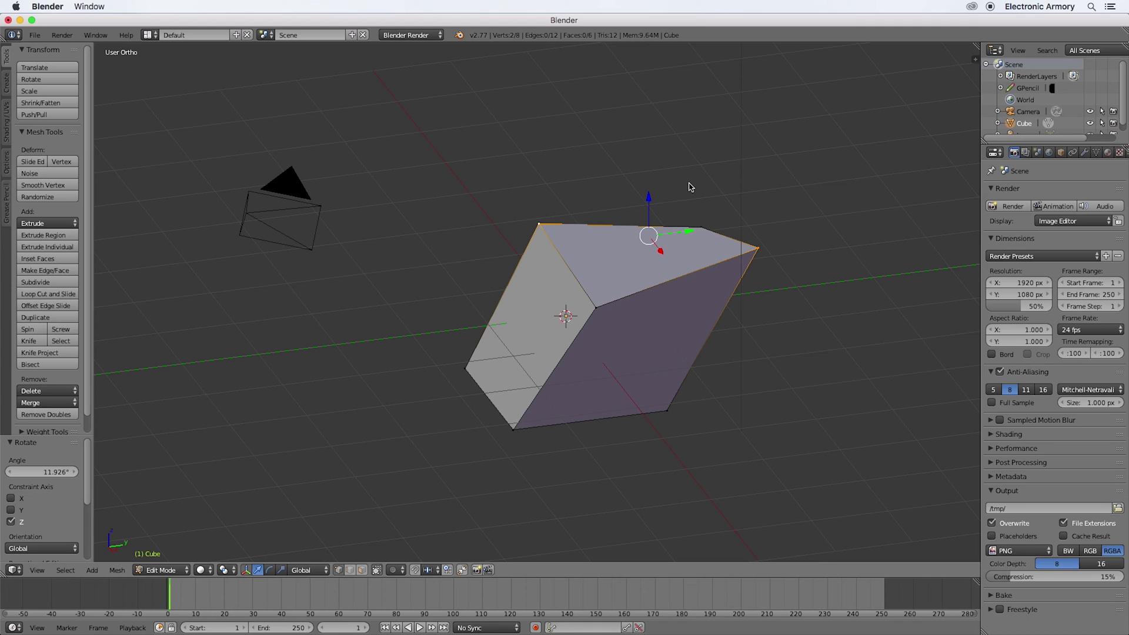
Step: Pull three bottom vertices outward: bottom-right and bottom-front along Y, the left one along X
right_click(669, 409)
key(g)
key(y)
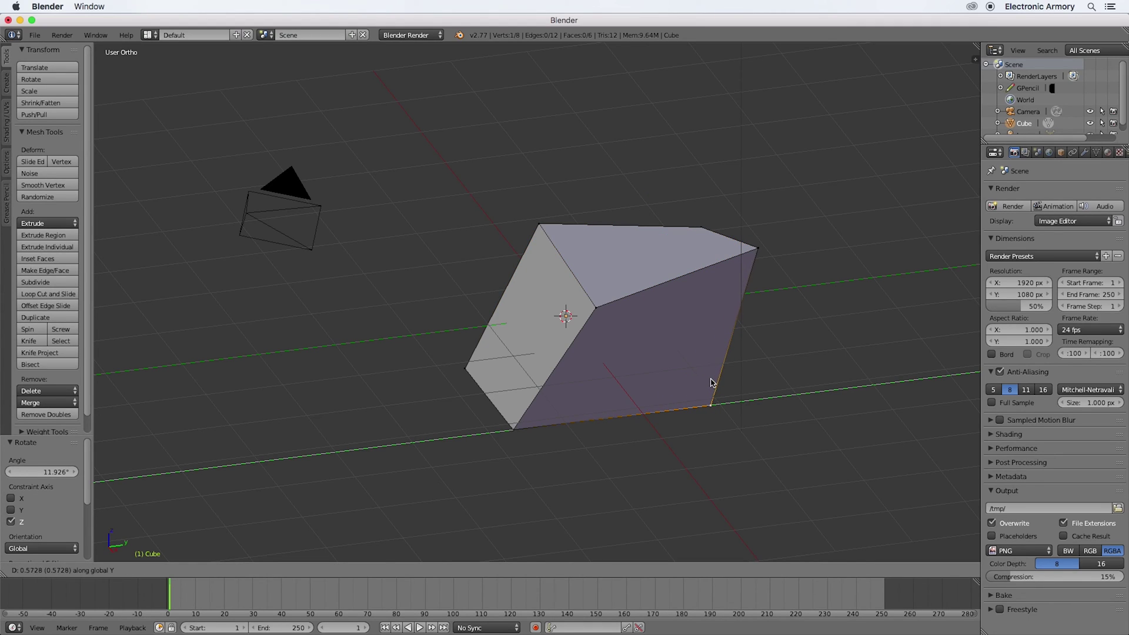
click(716, 385)
right_click(519, 427)
key(g)
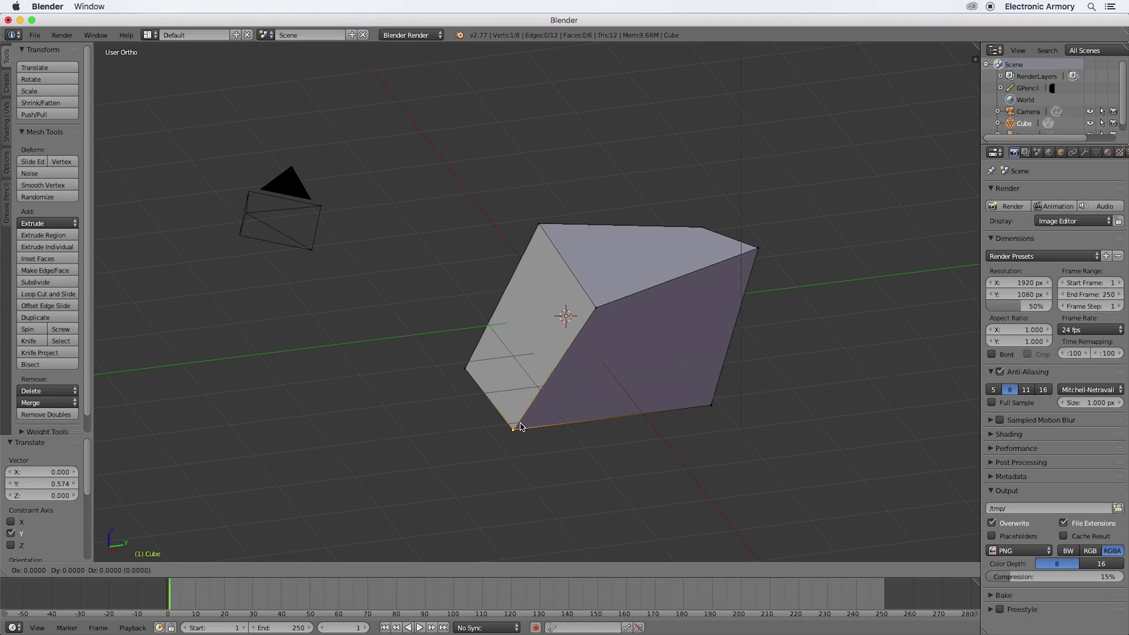
key(y)
click(559, 421)
right_click(467, 367)
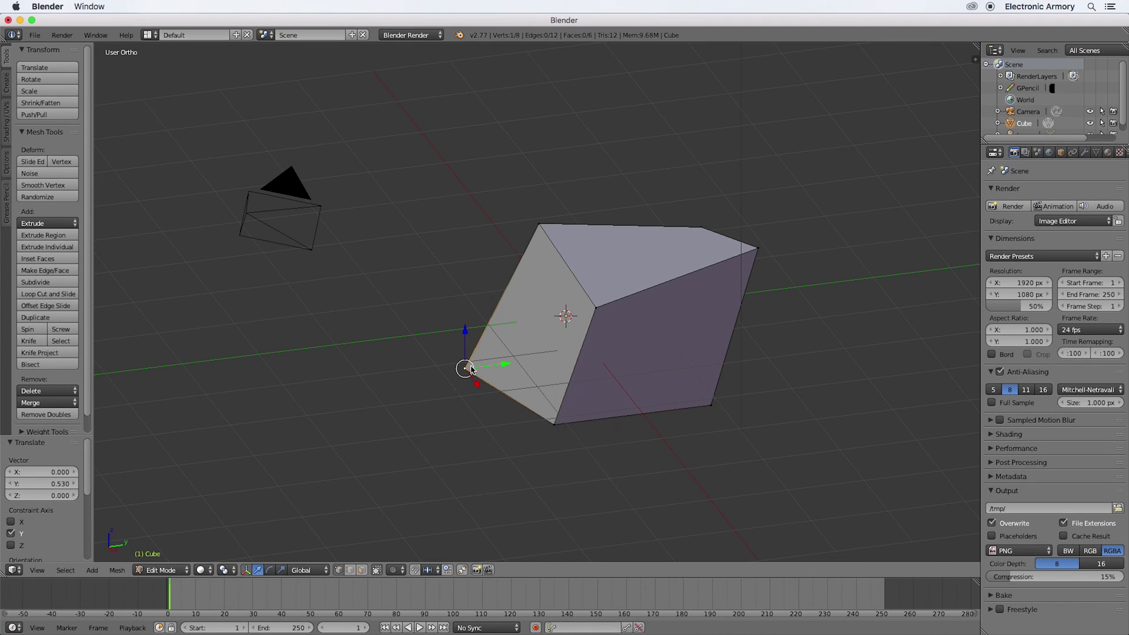
key(g)
key(x)
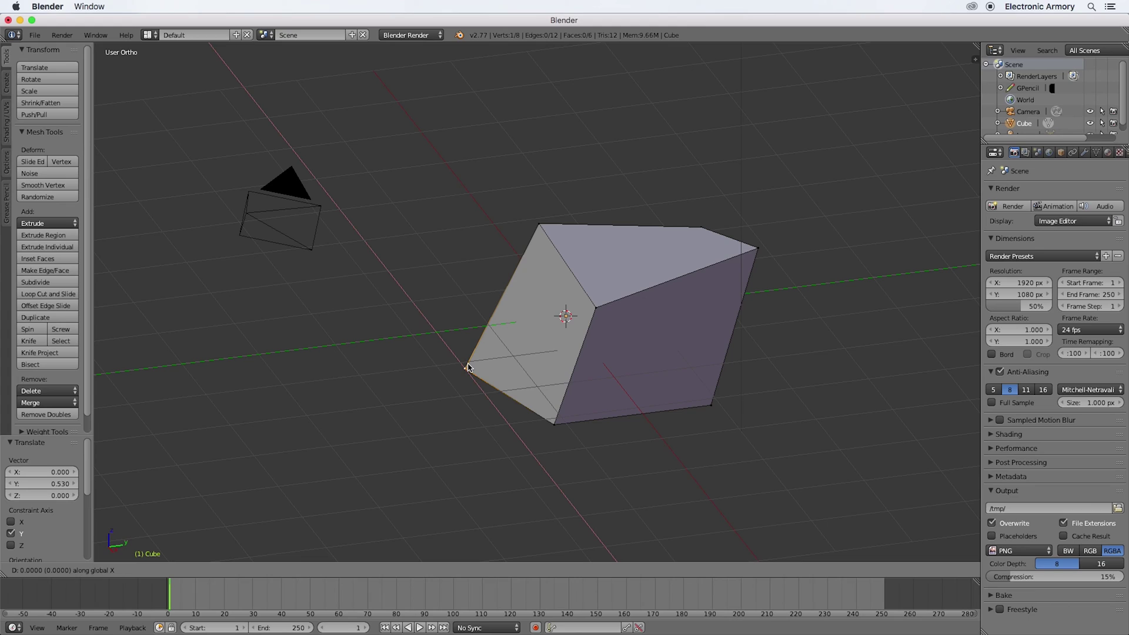
click(442, 314)
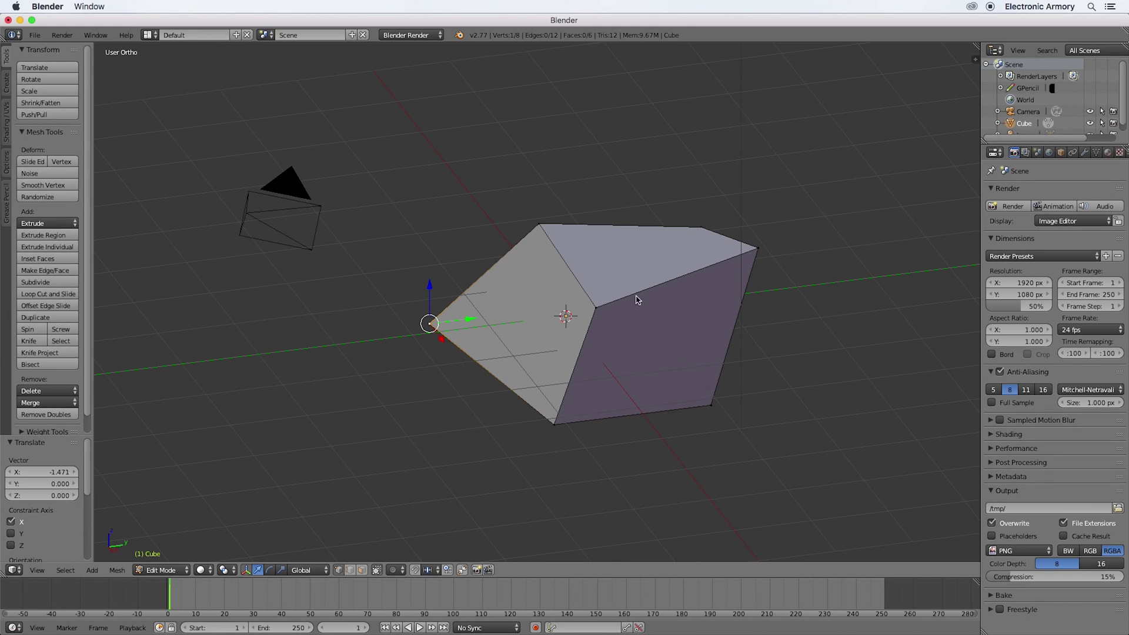
Step: Select the four top-face corners, twist them 33° around Z and slide them -0.578 along Y
right_click(701, 230)
shift+right_click(560, 230)
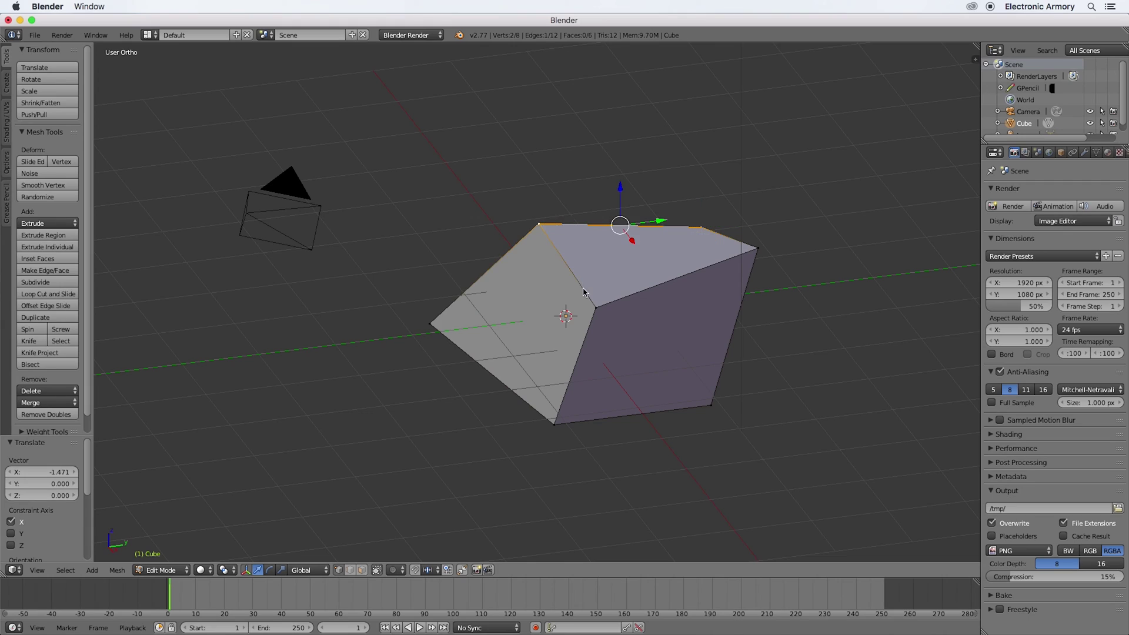
shift+right_click(593, 307)
shift+right_click(756, 250)
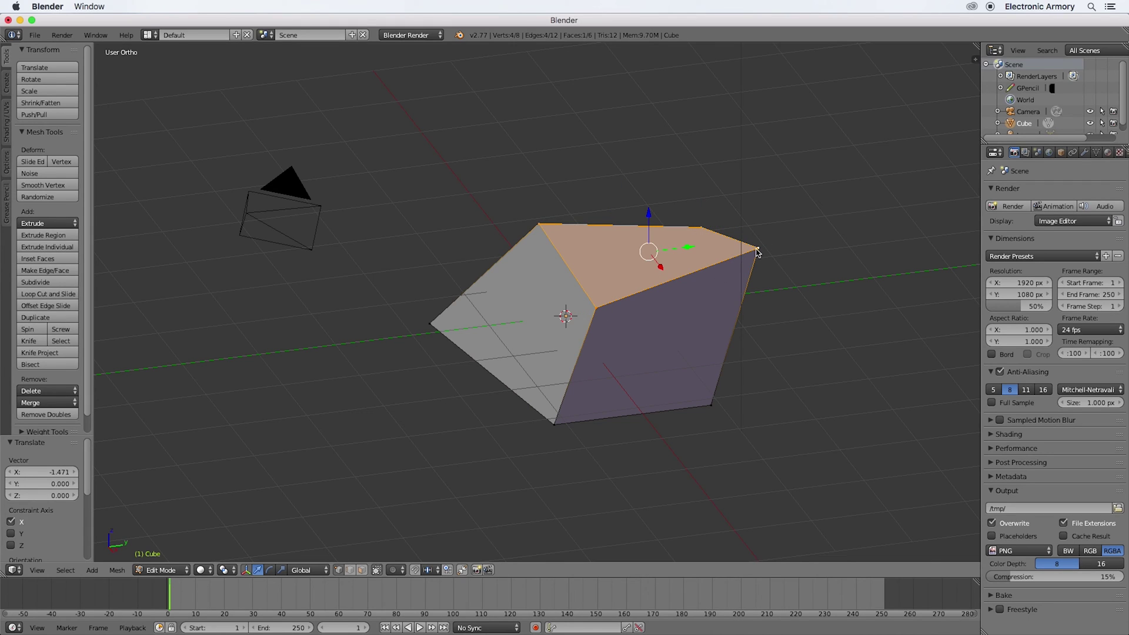
key(r)
key(z)
click(732, 192)
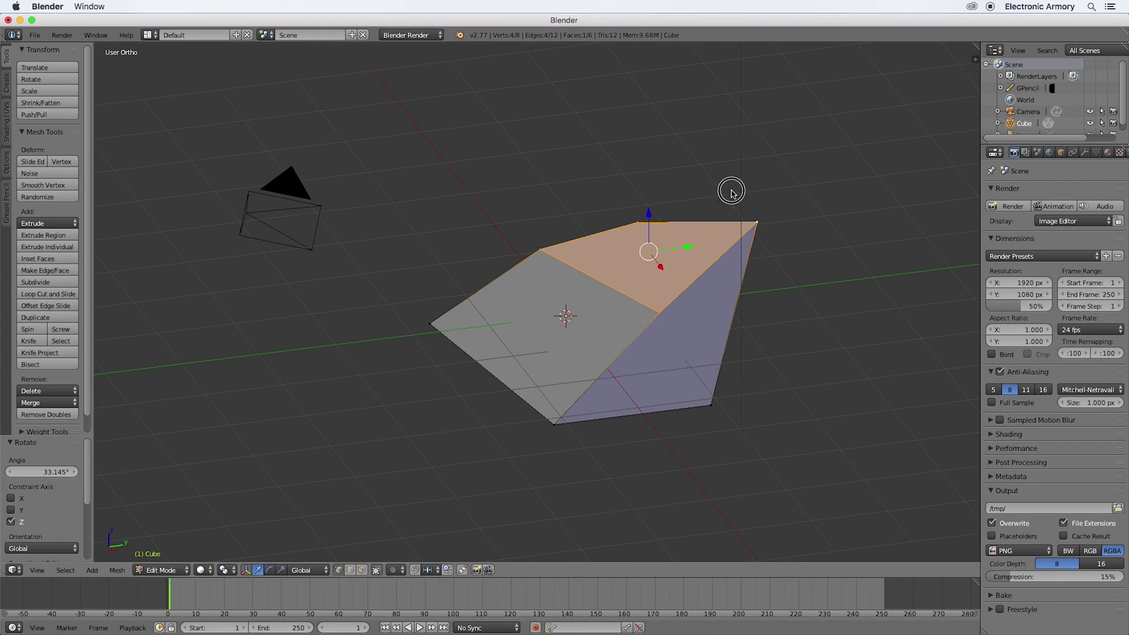
key(g)
key(y)
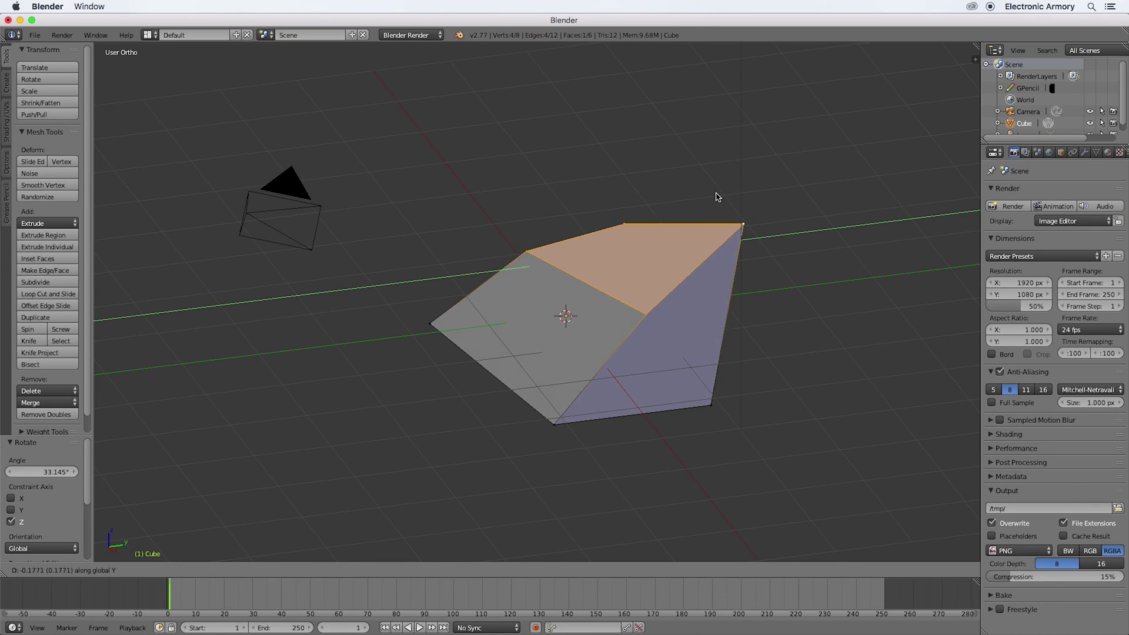
click(688, 203)
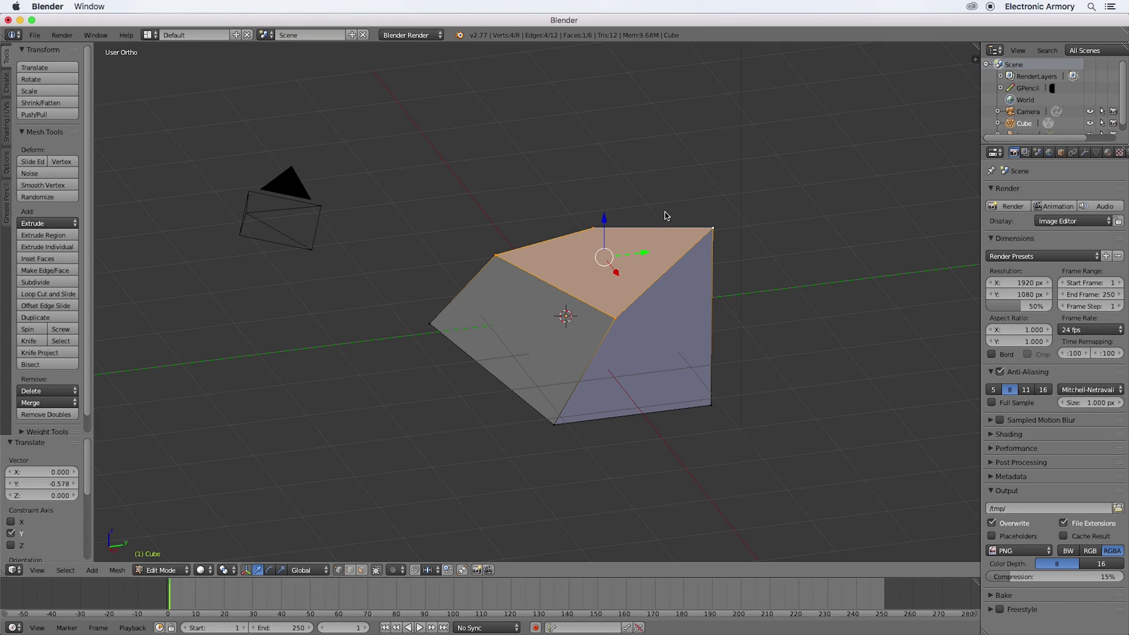
Step: Drag the manipulator's Z then Y arrows to slide the top face to Y -0.262
mouse_move(604, 221)
mouse_down()
mouse_move(605, 174)
mouse_move(605, 217)
mouse_up()
drag(644, 252, 602, 293)
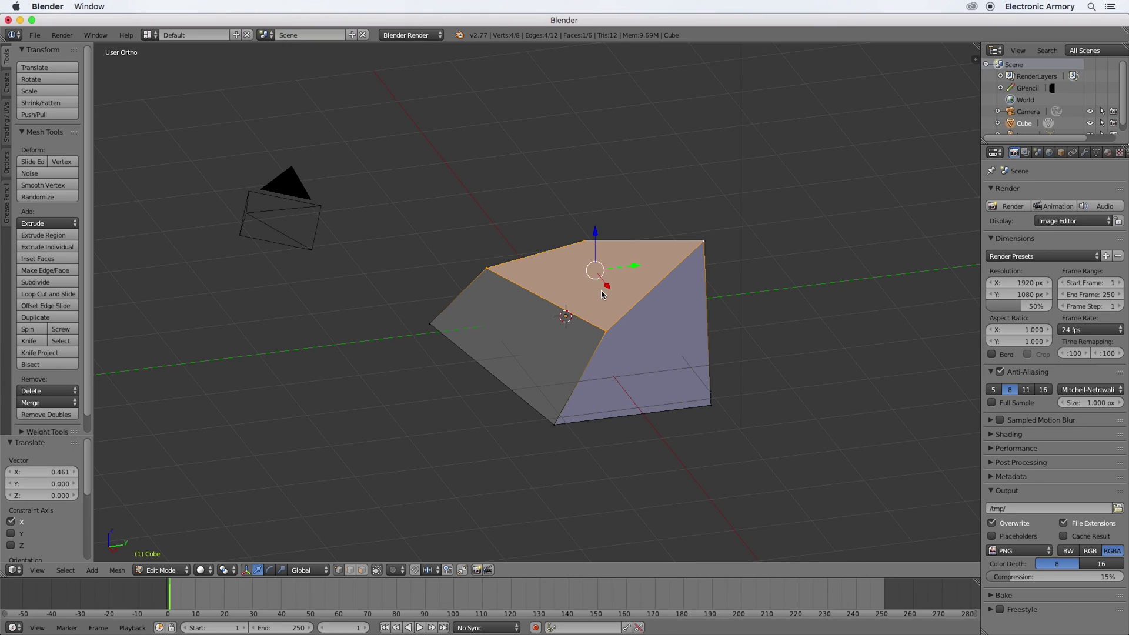
Step: Return to Object Mode, select the camera, and view the shape from front, right and top
key(Tab)
right_click(298, 197)
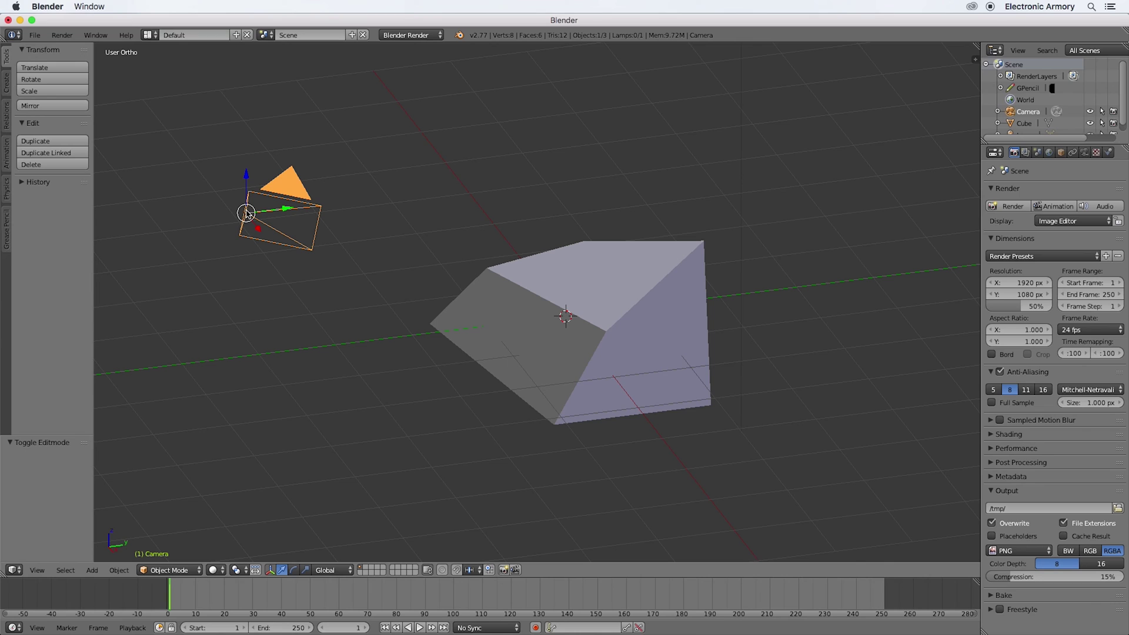
key(KP_1)
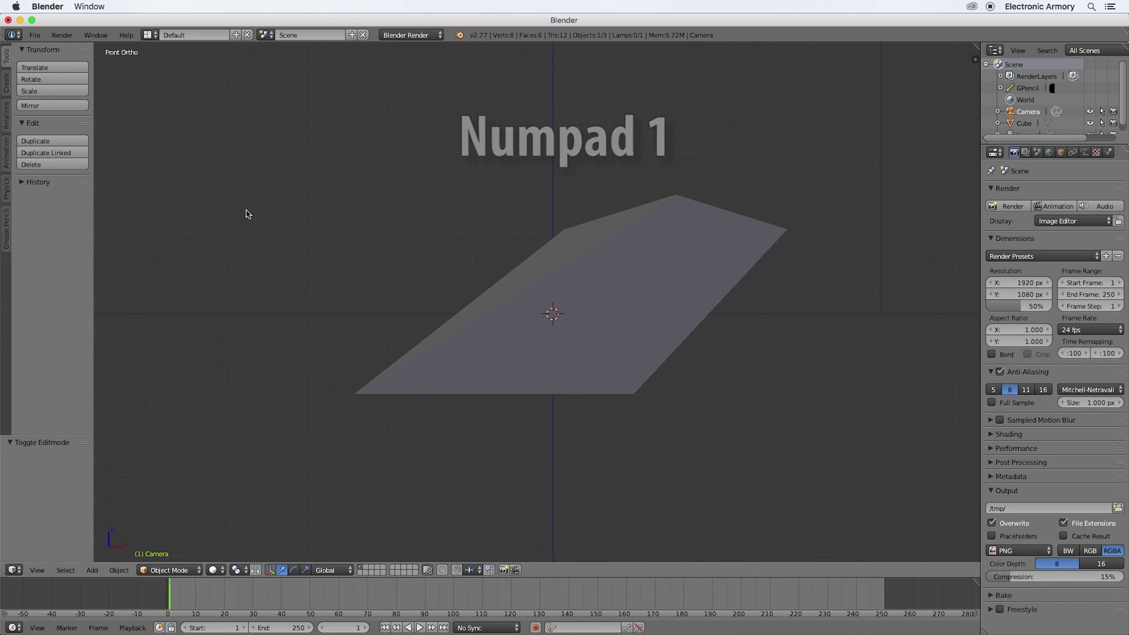
key(KP_3)
key(KP_7)
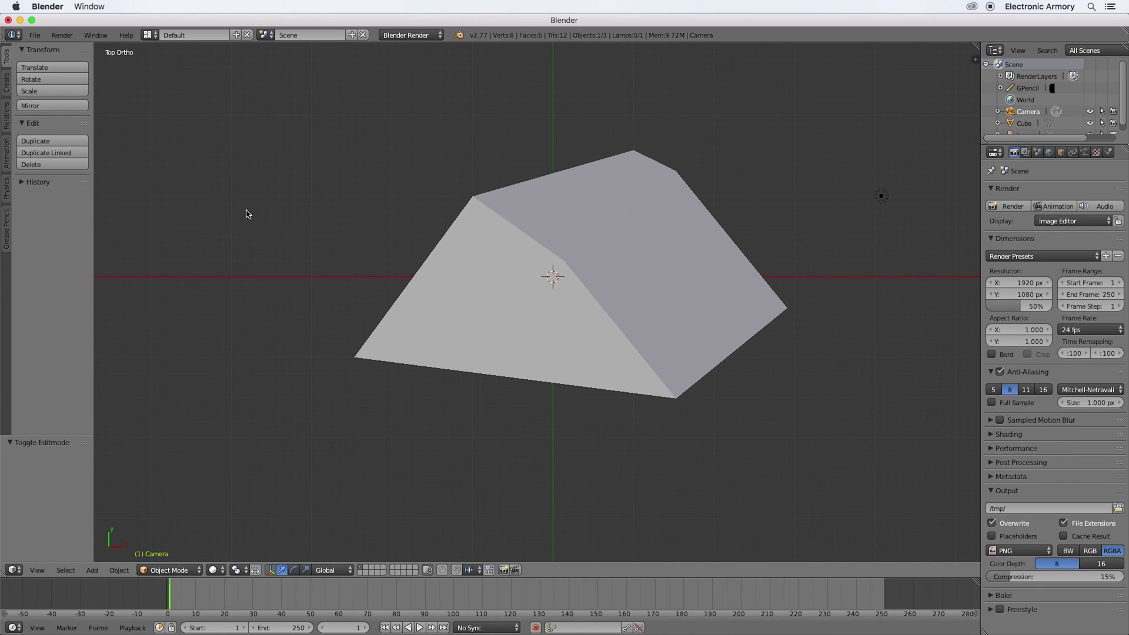
Step: View the shape from back, left and underneath, then look through the scene camera
key(ctrl+KP_1)
key(ctrl+KP_3)
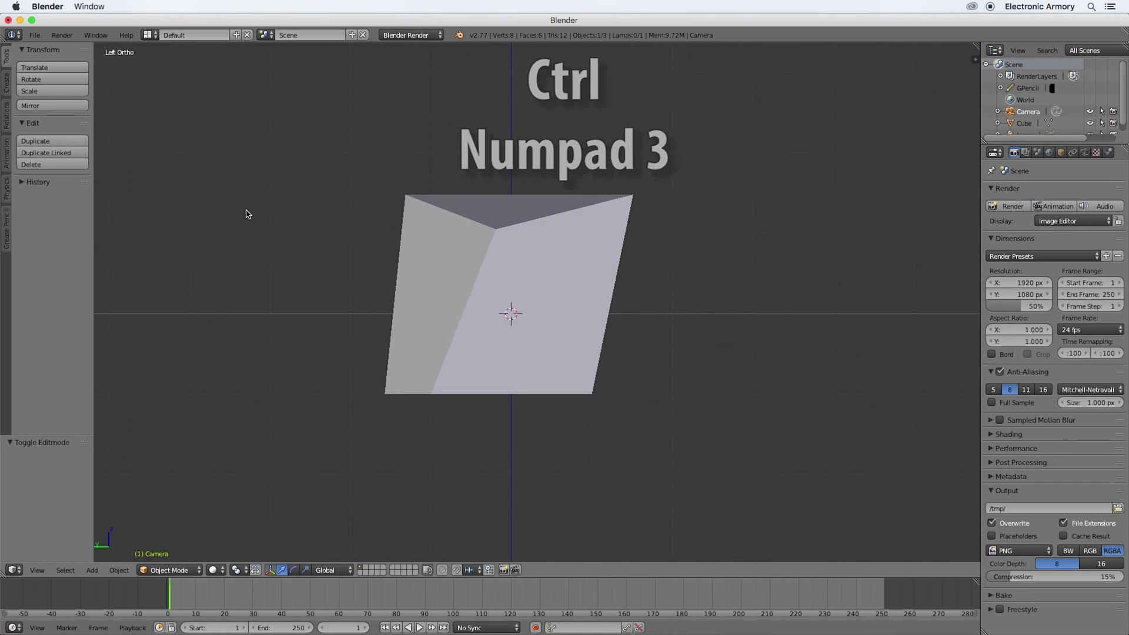
key(ctrl+KP_7)
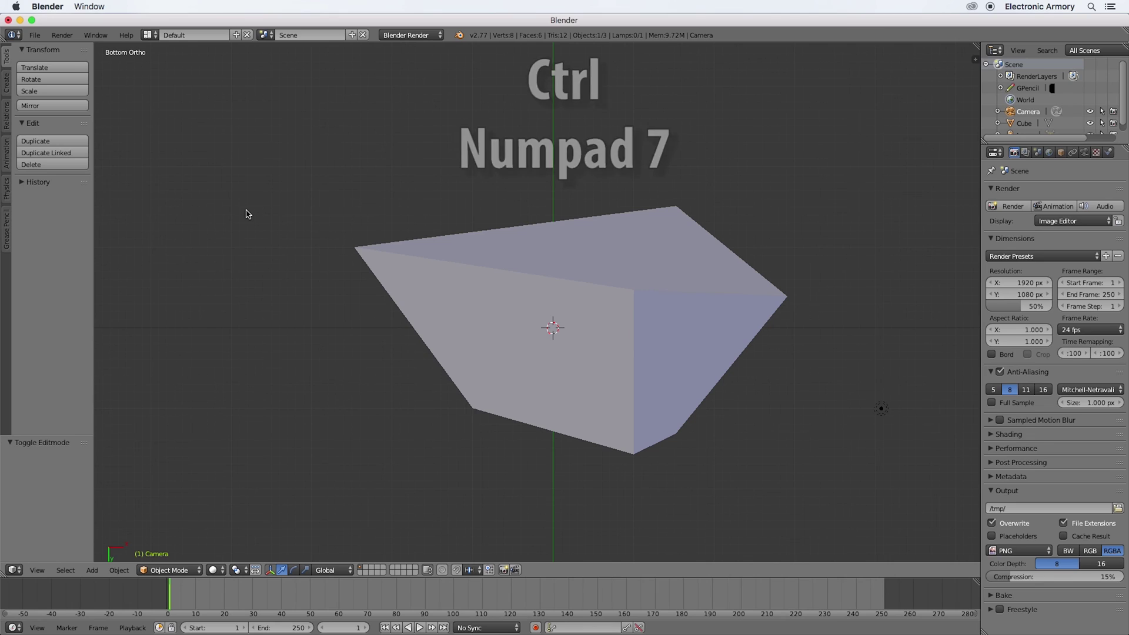
key(KP_0)
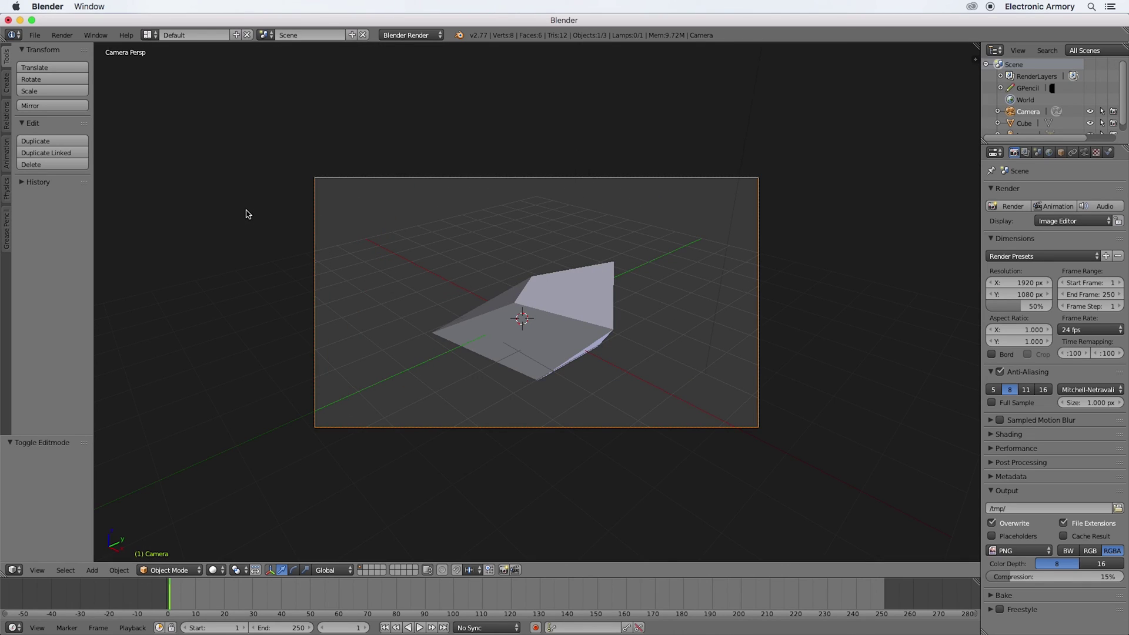
Step: Render the camera's view of the skewed, faceted cube with the default engine
key(F12)
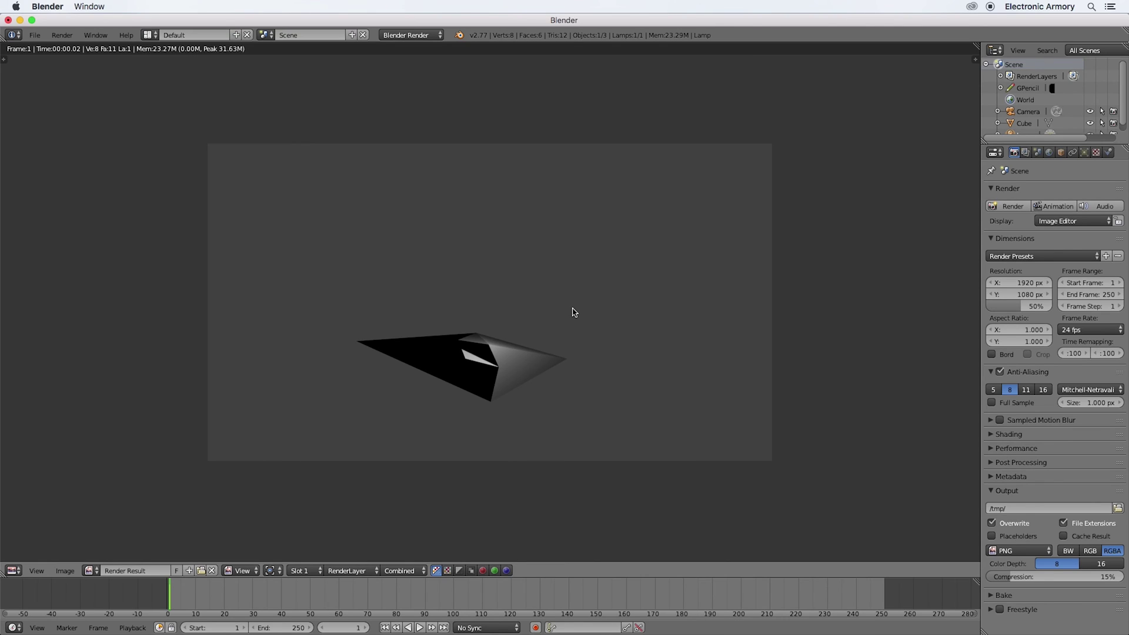
Step: Set the render engine to Cycles Render and render the camera view again
click(432, 37)
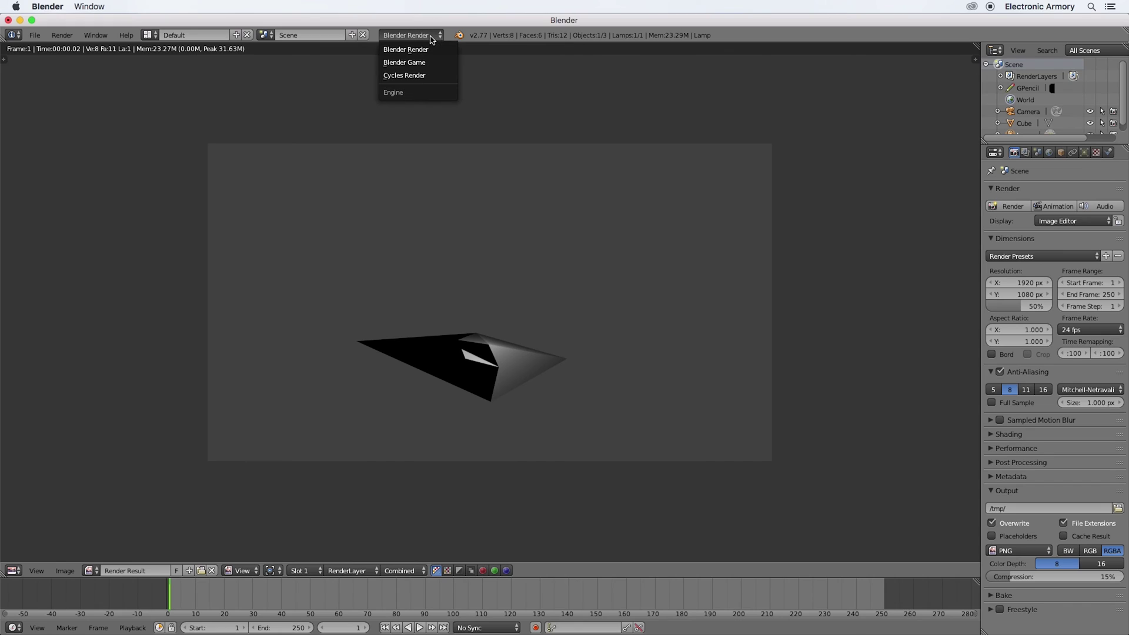
click(419, 76)
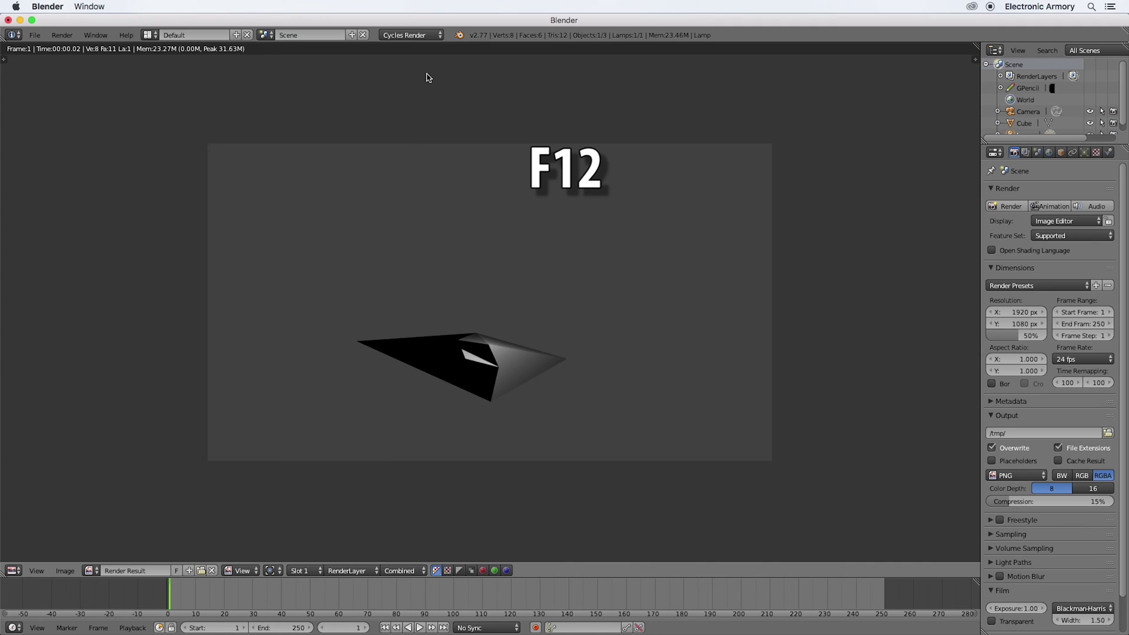
key(F12)
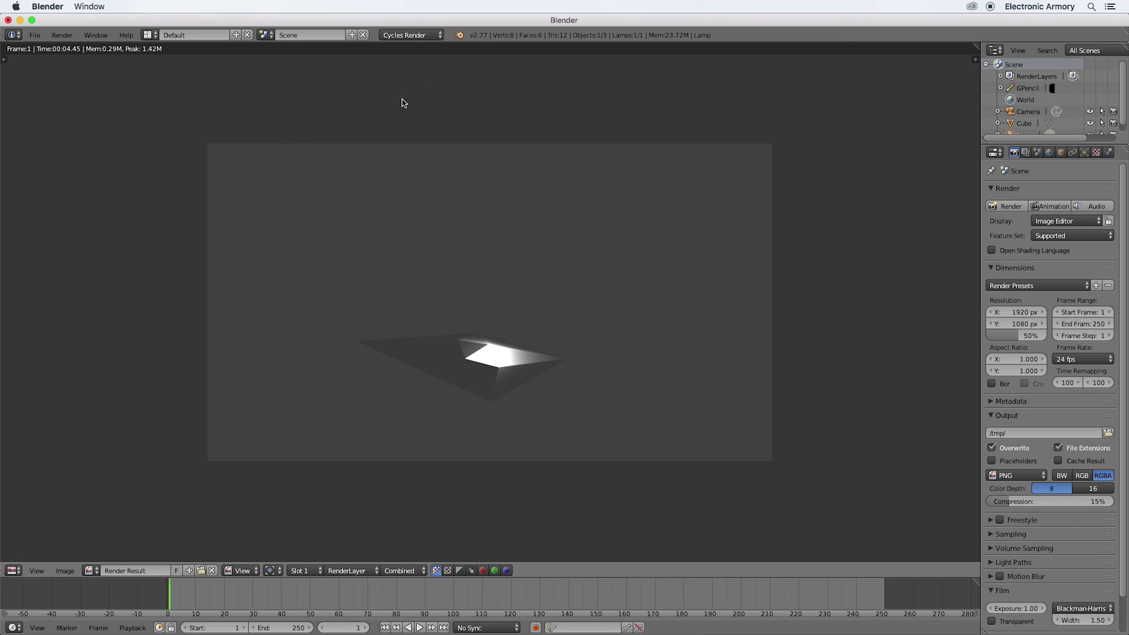
Step: Open the render window's Image menu to reach Save As Image
click(62, 567)
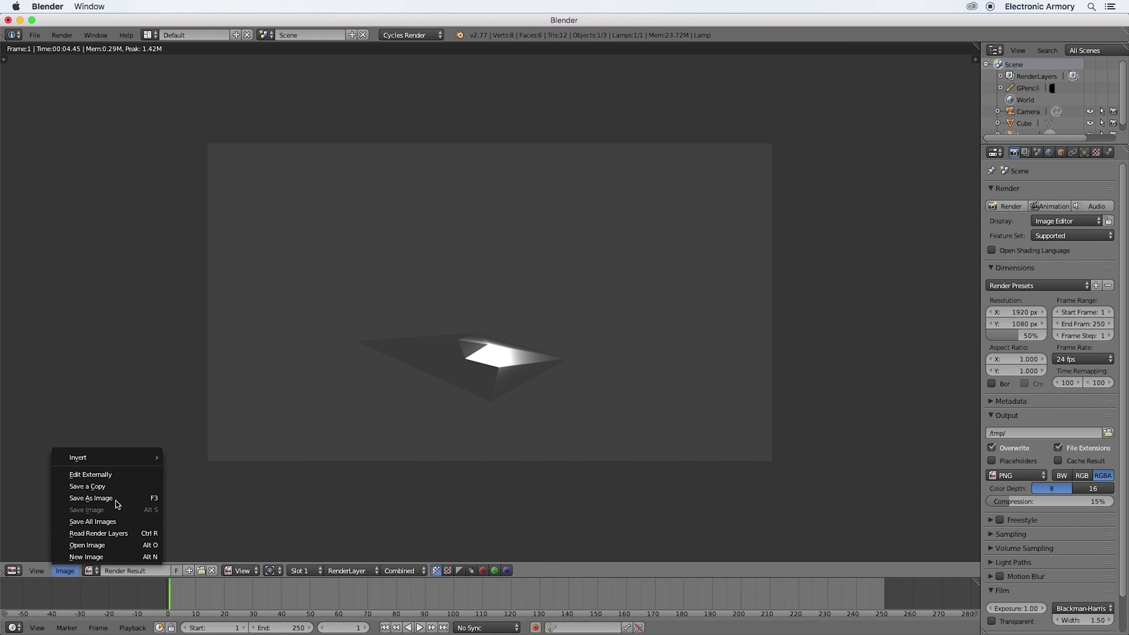